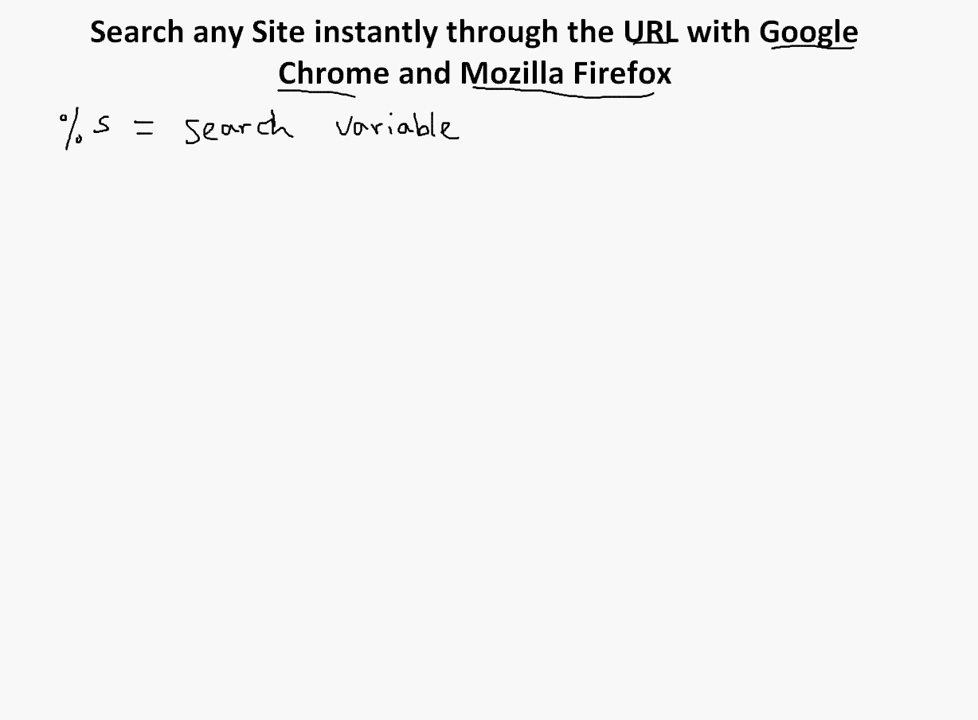
Move the Firefox window beneath the '%s = search variable' heading on the whiteboard.
left_click_drag(977, 161, 612, 124)
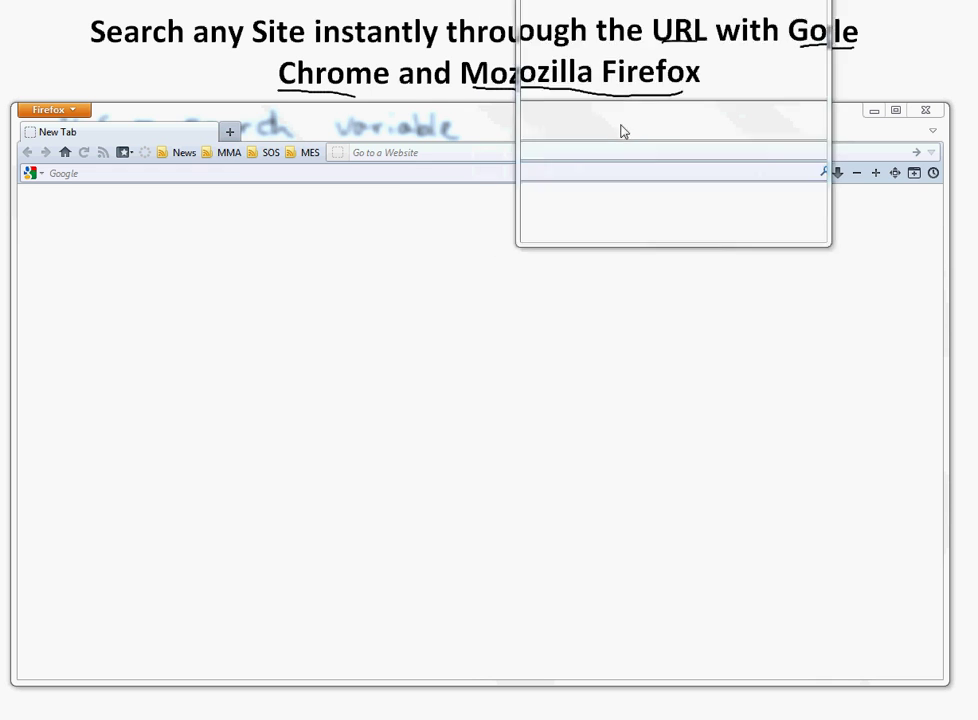
Go to youtube.com from the Firefox address bar.
left_click(402, 152)
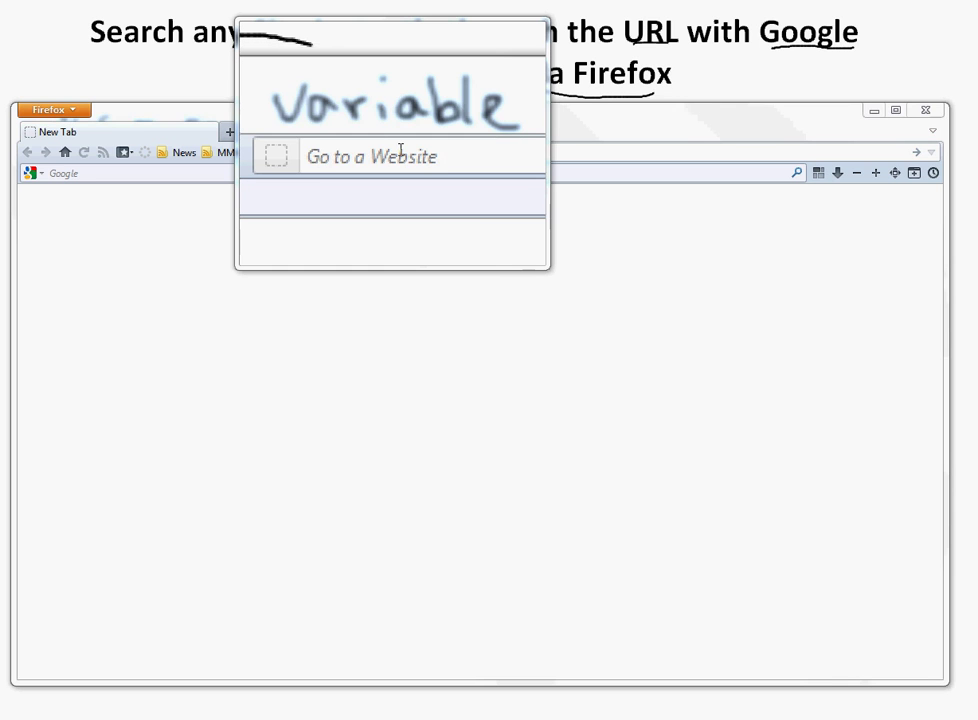
left_click(401, 150)
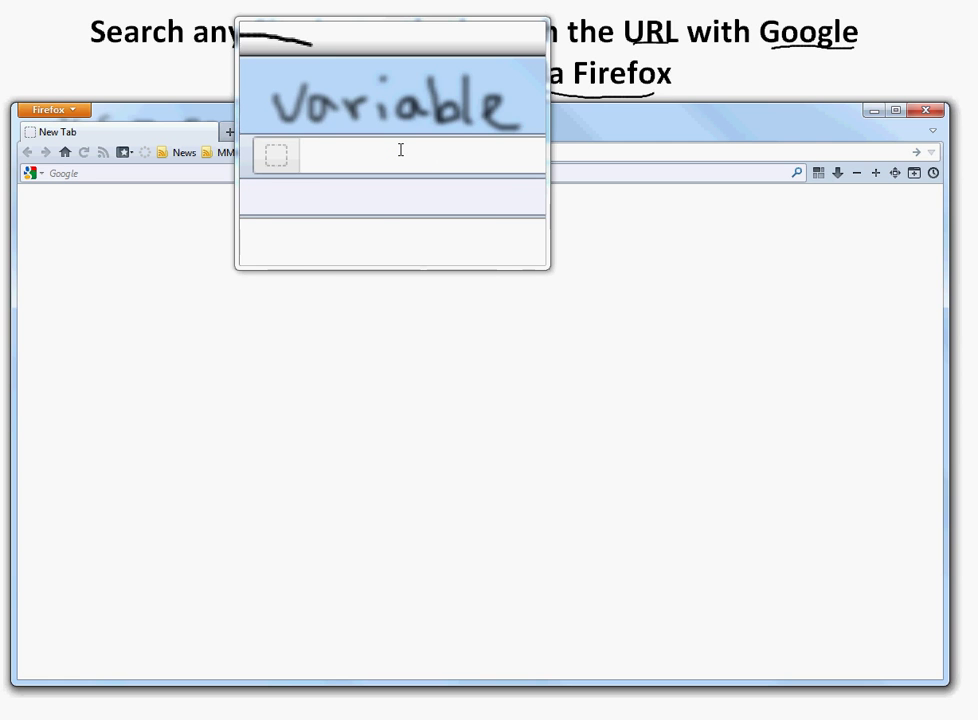
type("youtube.com")
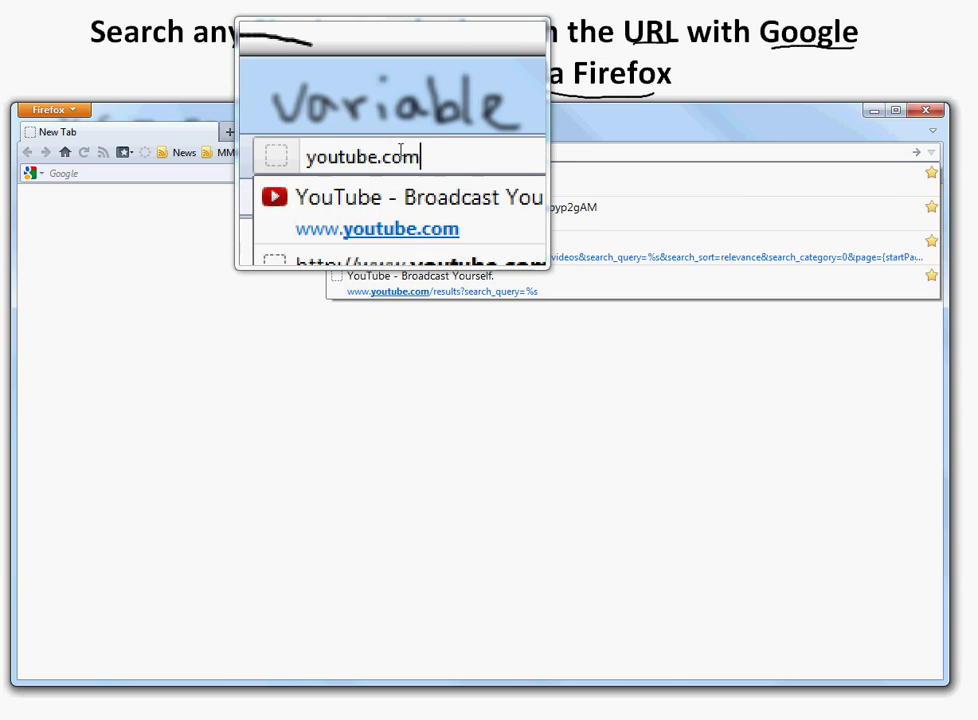
key("Return")
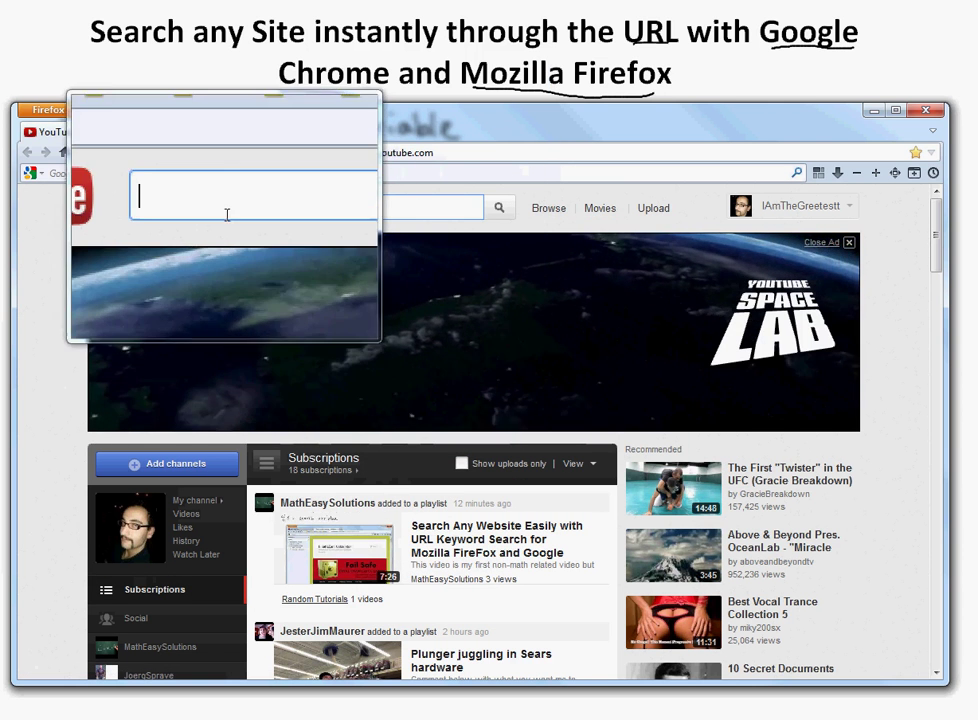
Search YouTube for 'stuff' and bookmark the results page.
type("stuff")
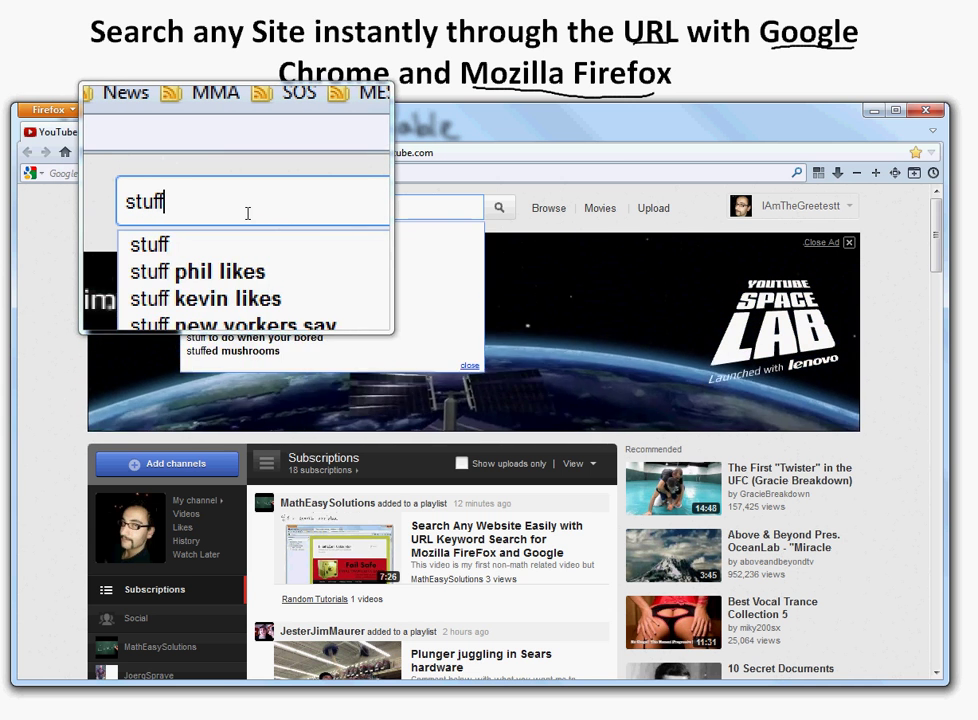
key("Return")
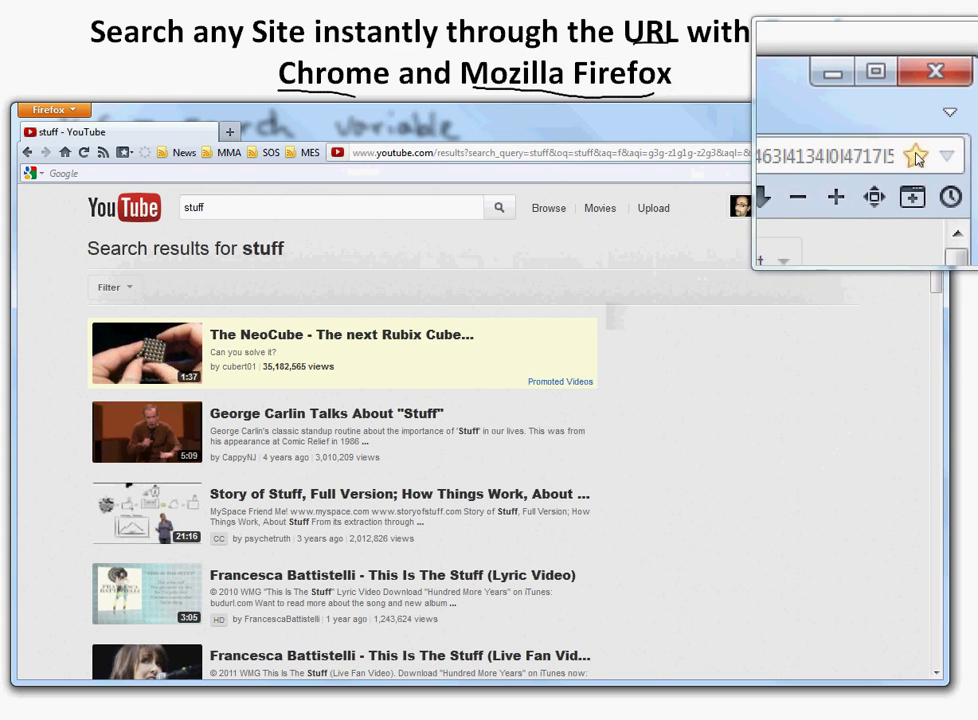
left_click(915, 153)
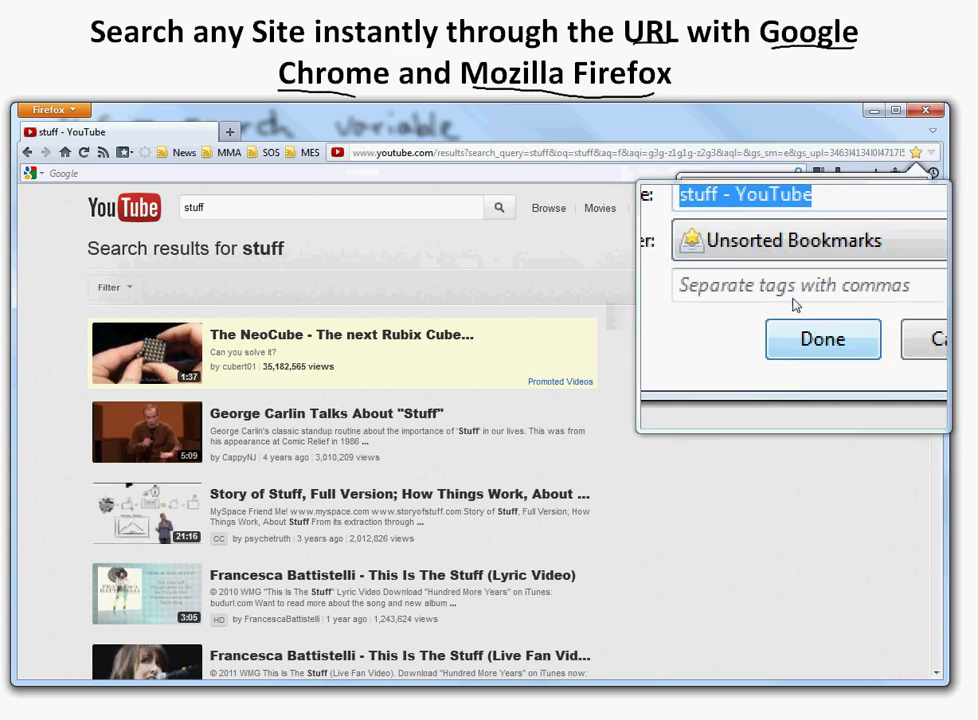
Save the 'stuff - YouTube' bookmark, show the Bookmarks sidebar, and open the Library.
left_click(806, 330)
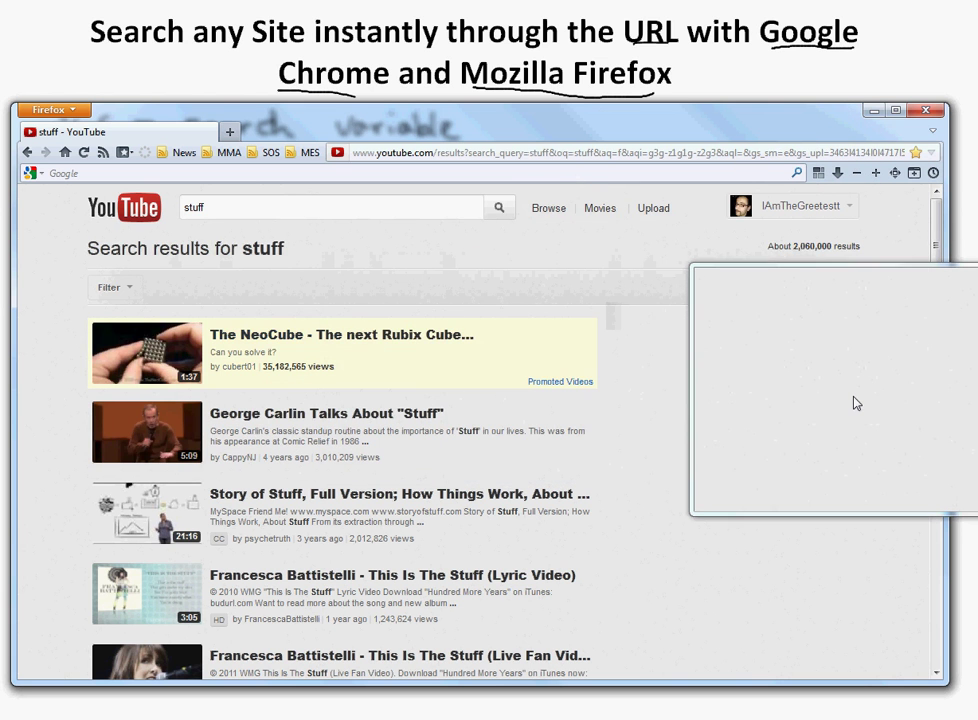
key("ctrl+b")
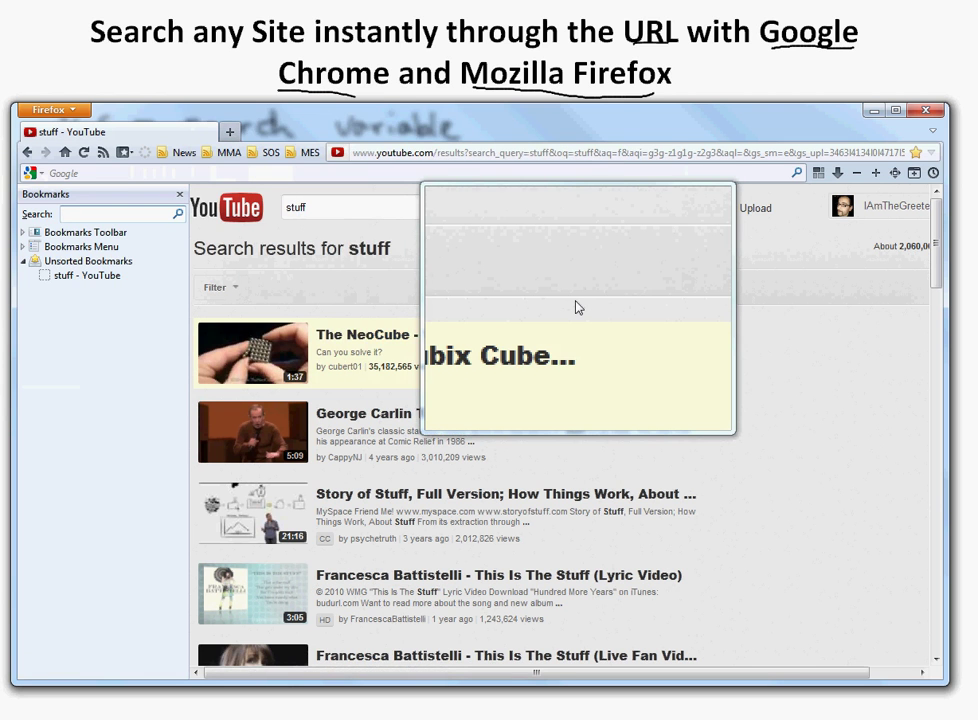
key("alt")
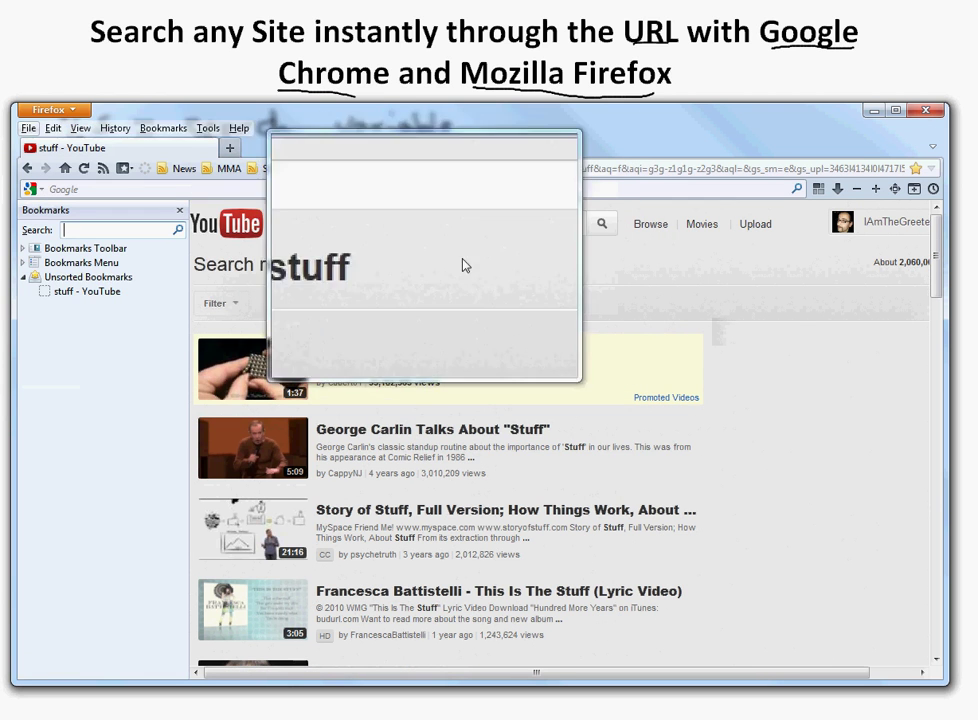
key("t")
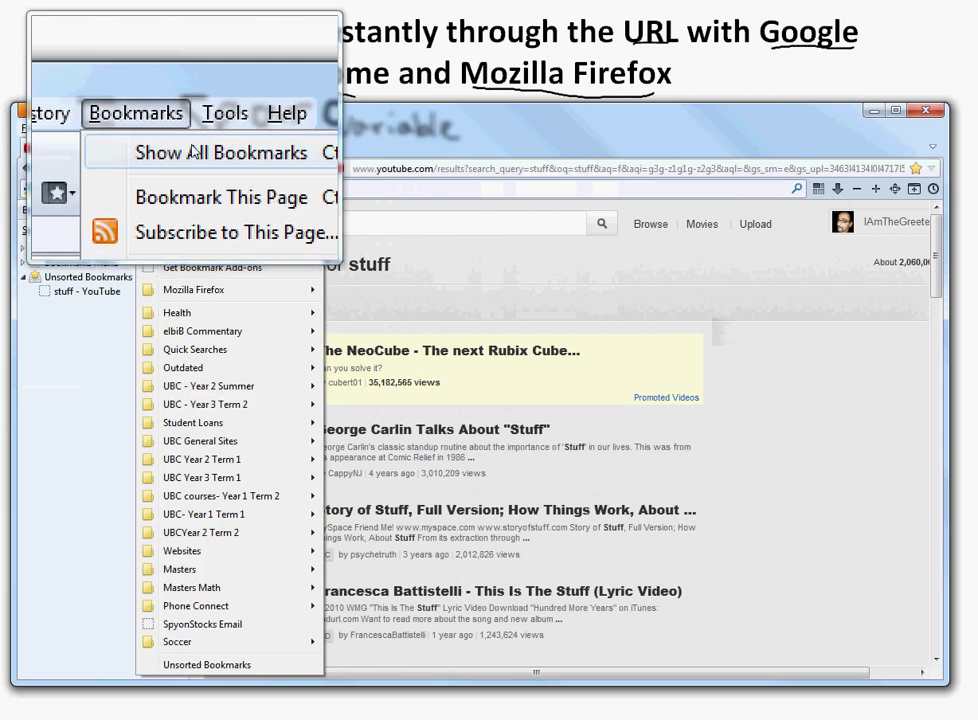
left_click(194, 160)
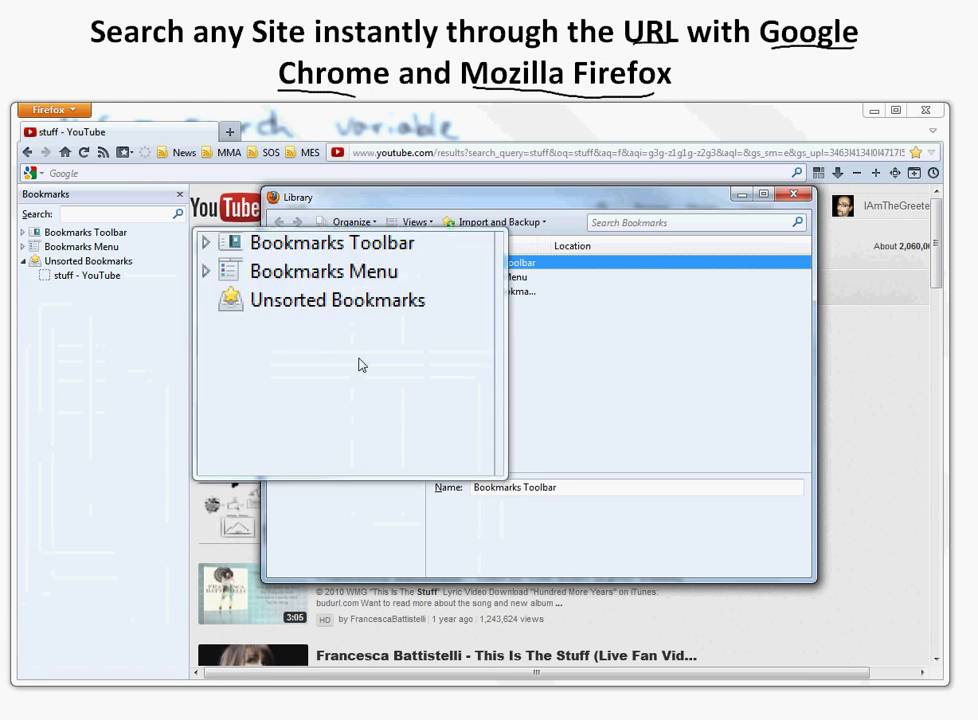
Change the 'stuff - YouTube' bookmark's location to search_query=%s and give it a keyword.
left_click(492, 293)
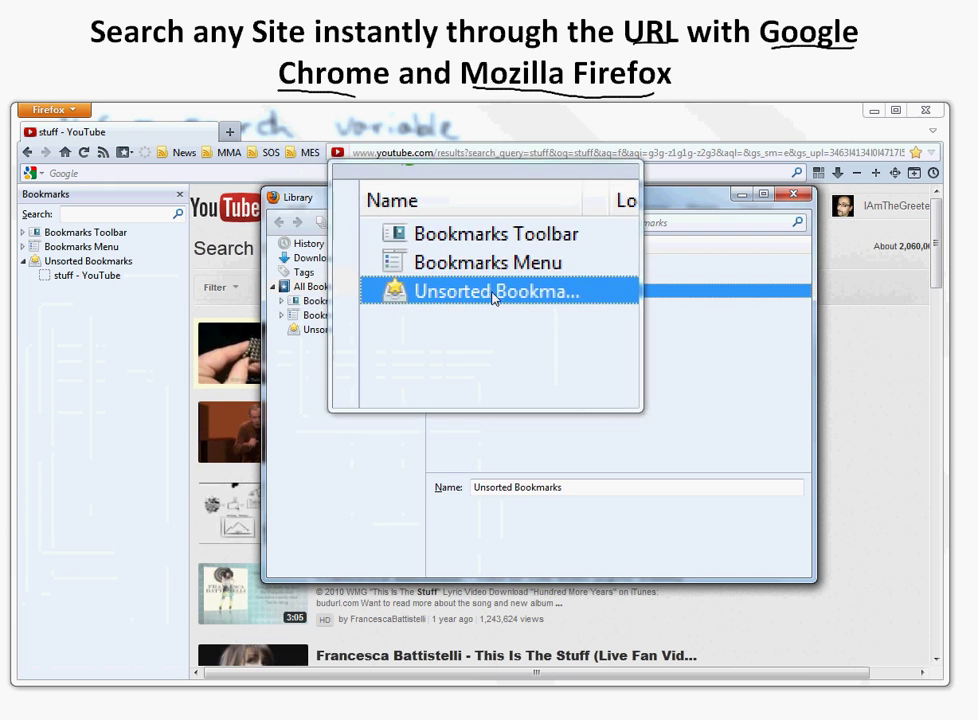
double_click(493, 294)
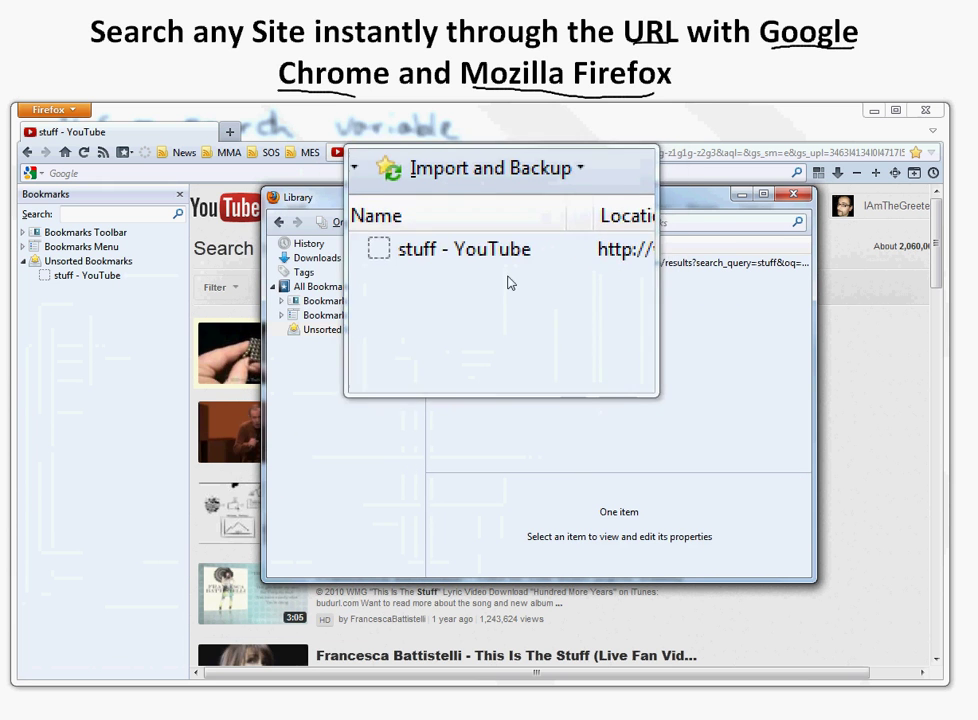
left_click(590, 268)
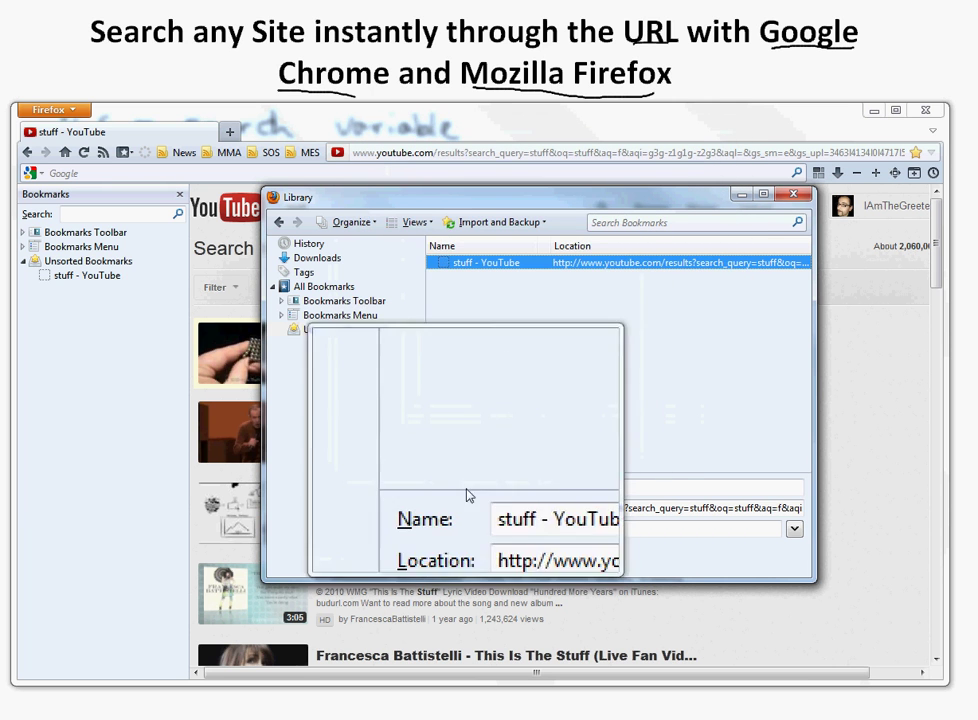
left_click(440, 564)
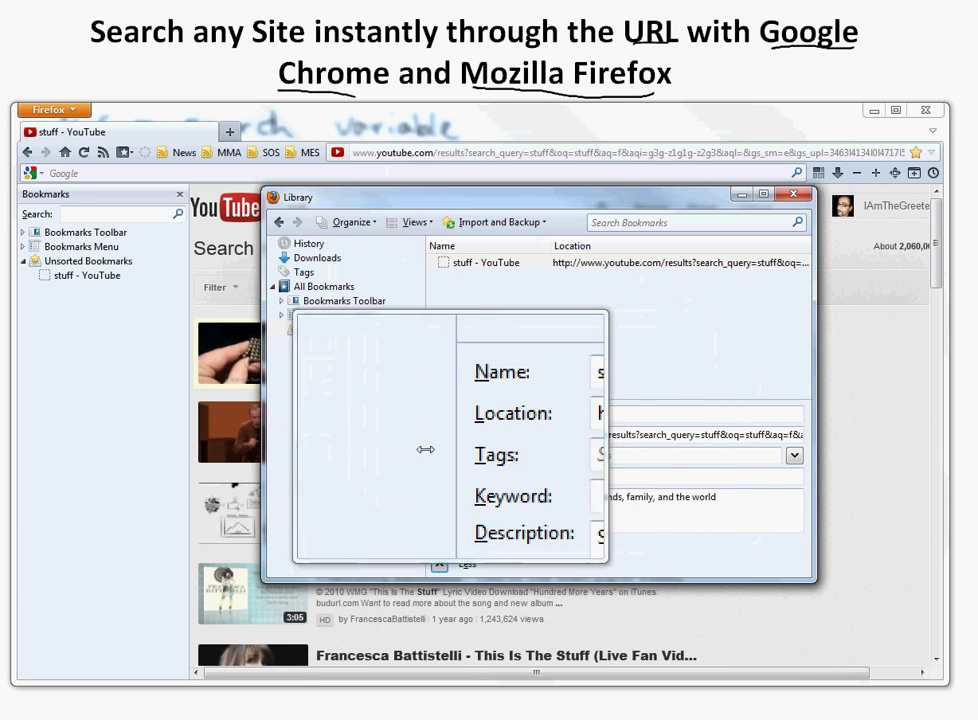
left_click_drag(527, 435, 730, 433)
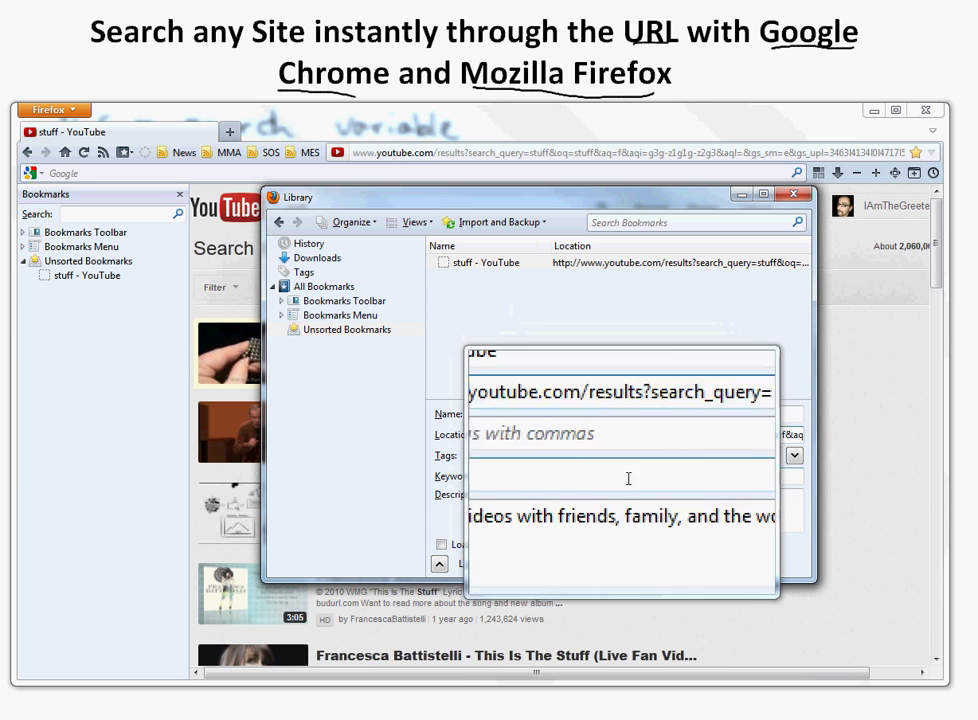
left_click(520, 477)
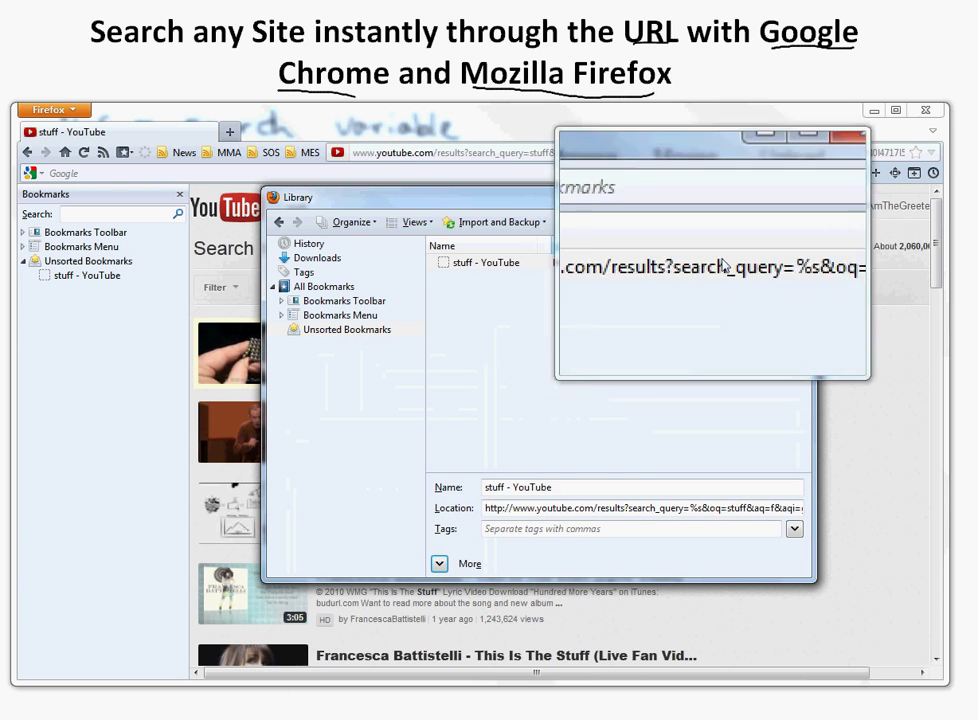
left_click(798, 197)
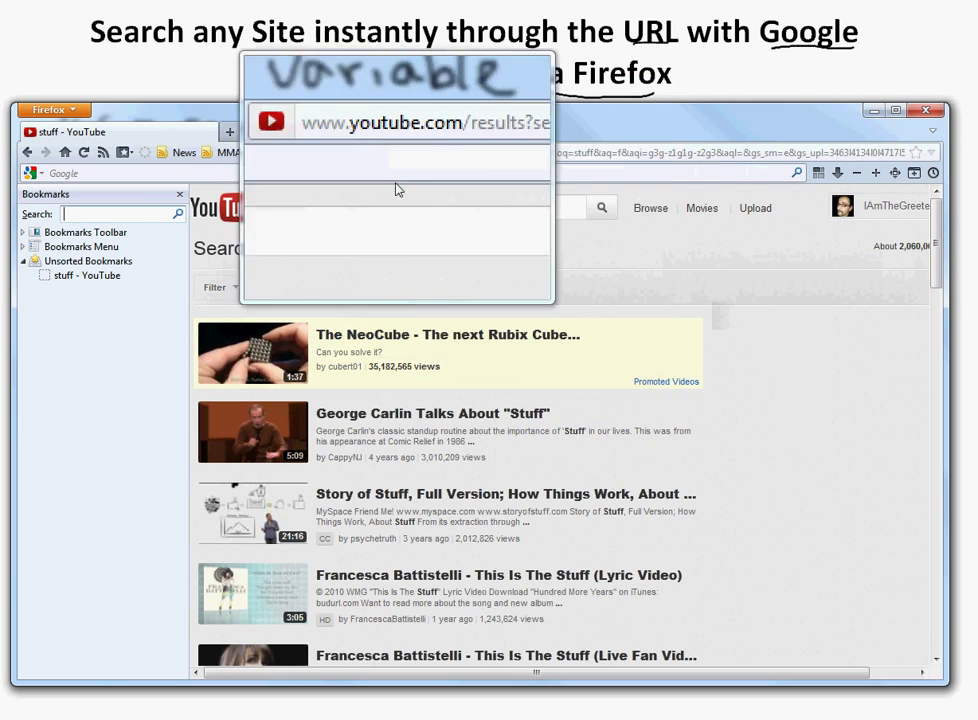
In a new tab, enter 'y matheasysolutions' to search YouTube for matheasysolutions.
left_click(229, 131)
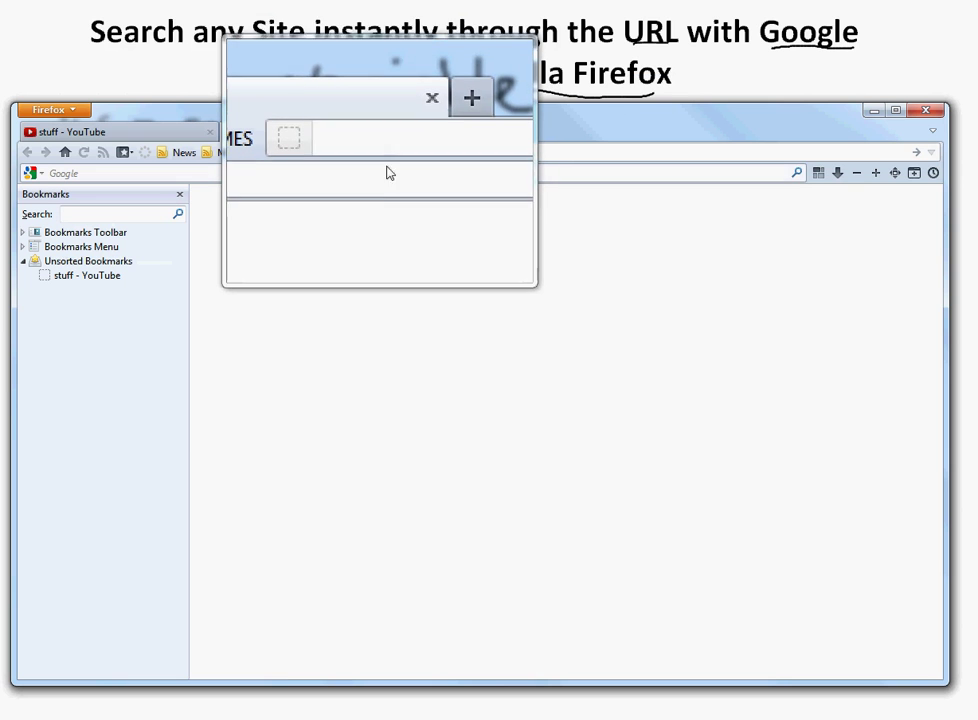
type("y ma")
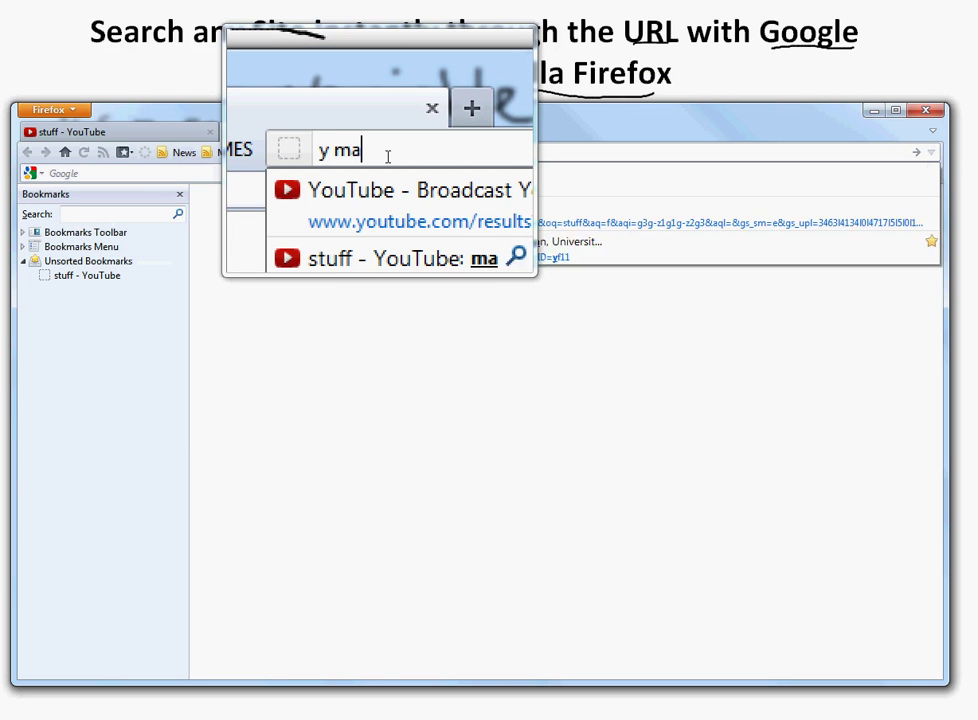
type("theasysolutions")
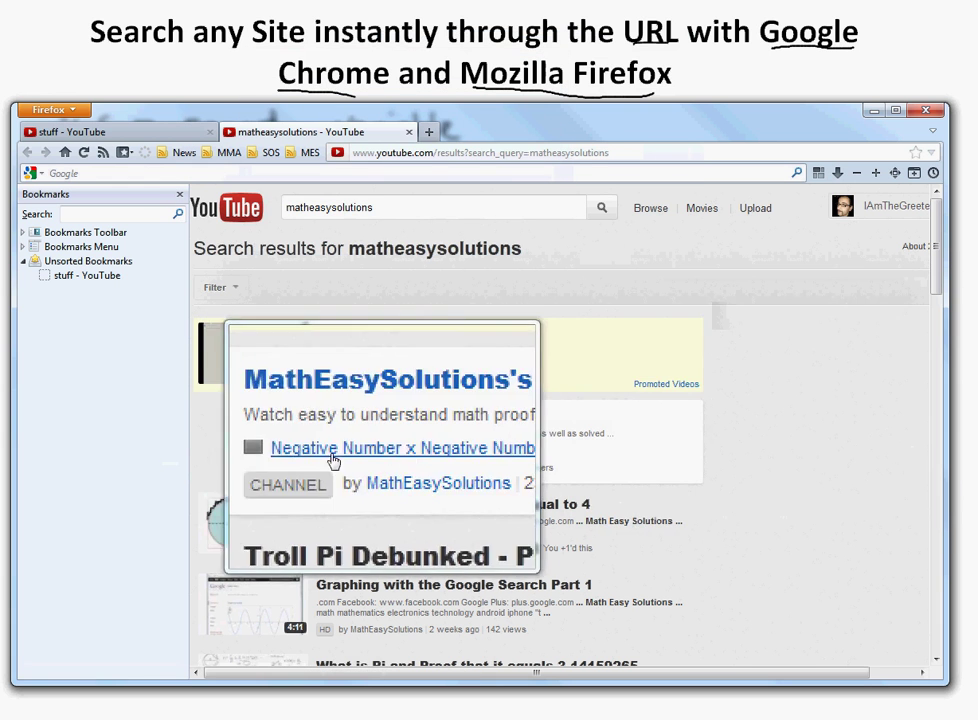
scroll(546, 441, "down", 5)
scroll(560, 441, "down", 4)
scroll(563, 437, "up", 8)
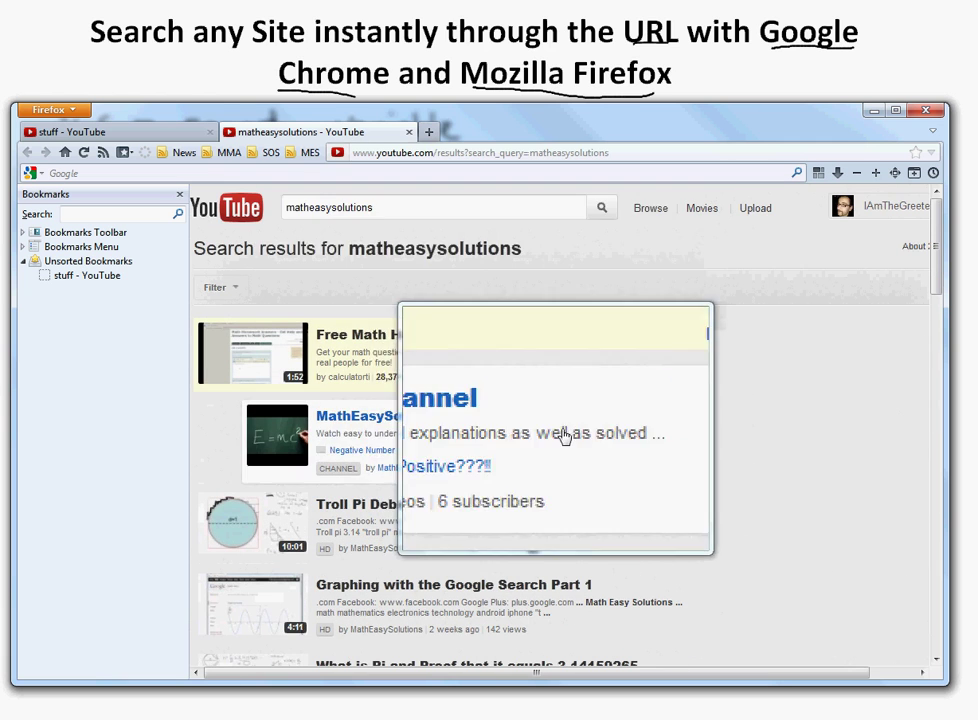
In a new tab, open finalexamcalculator.com and search the site for 'grade'.
left_click(432, 134)
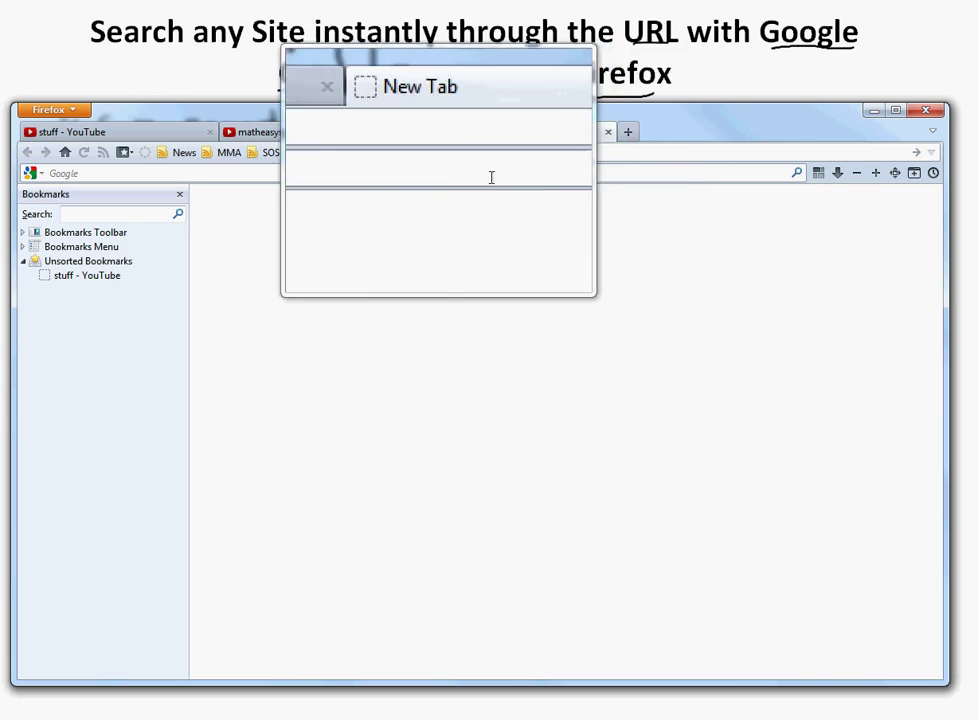
type("final")
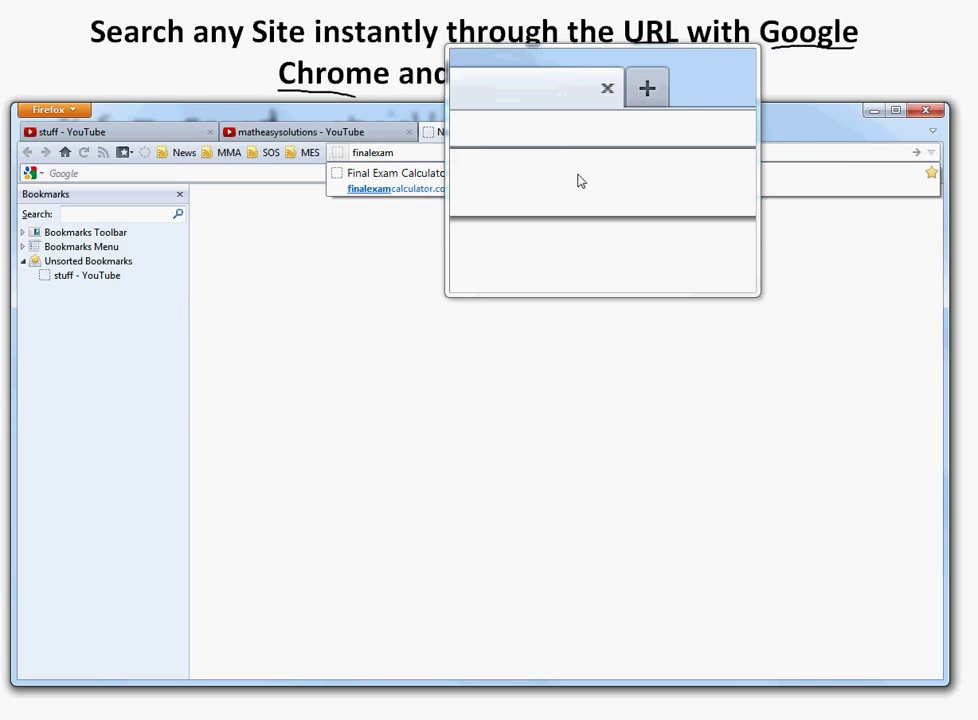
type("exam")
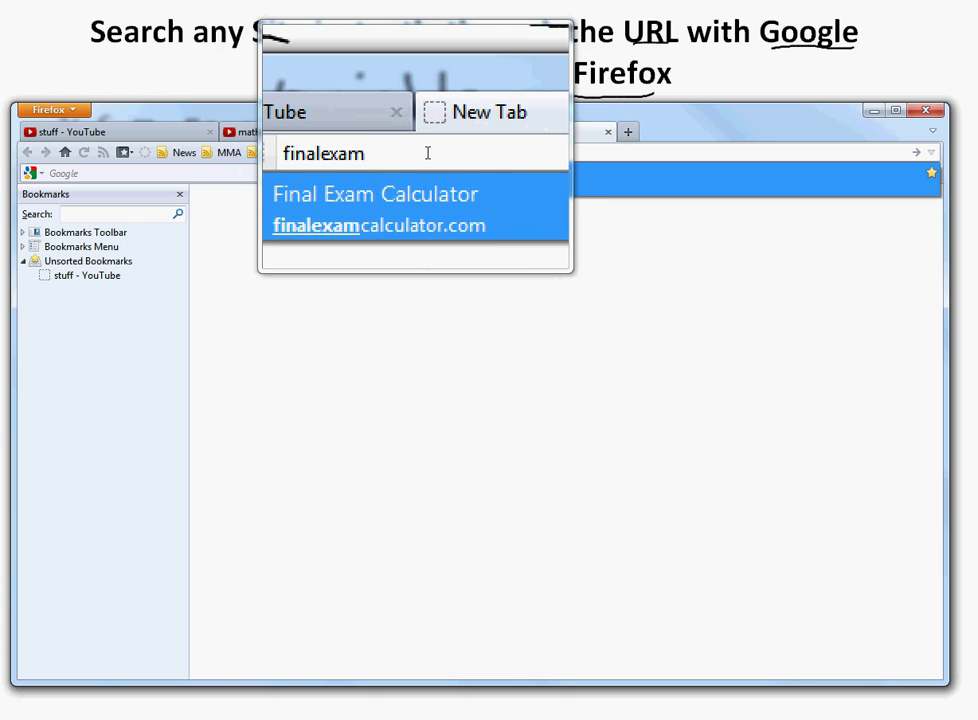
type("calculator.com")
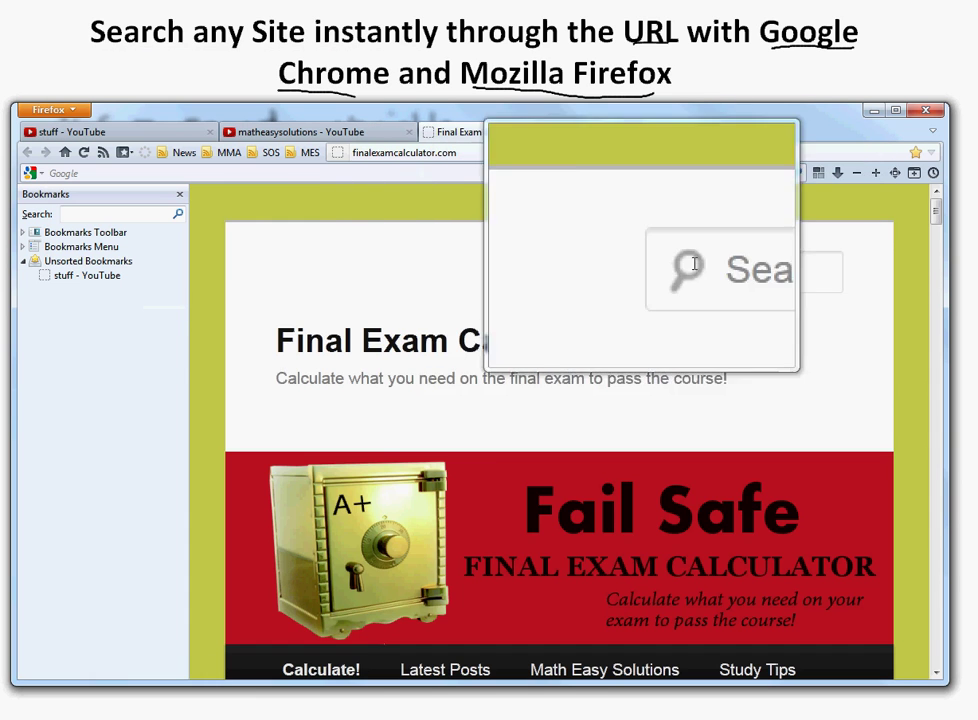
scroll(740, 289, "down", 5)
scroll(740, 289, "up", 5)
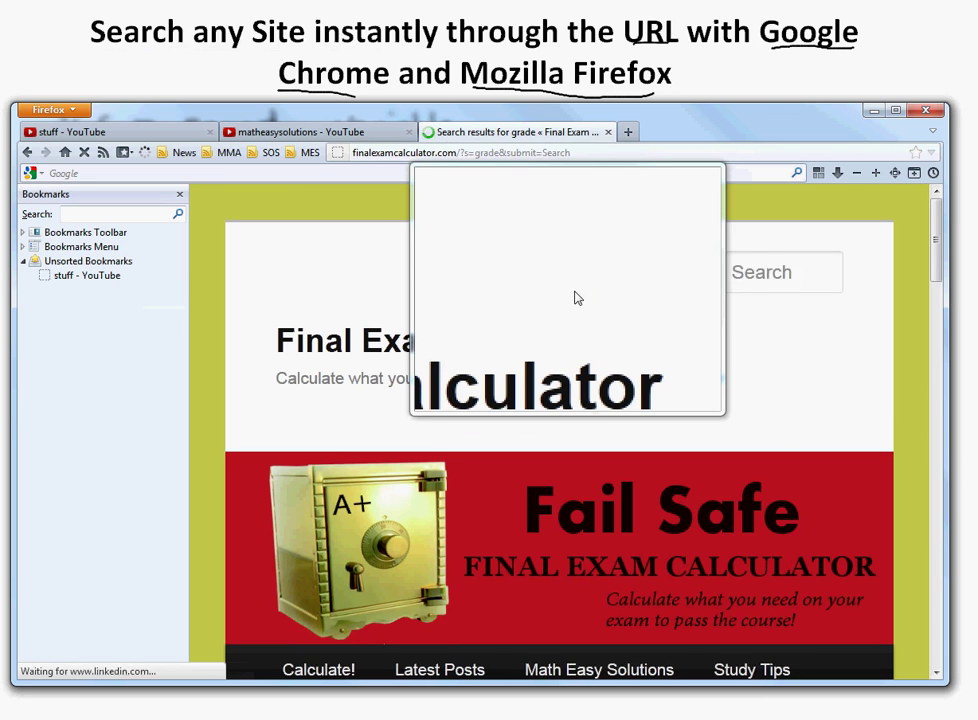
scroll(612, 310, "down", 5)
scroll(626, 360, "up", 5)
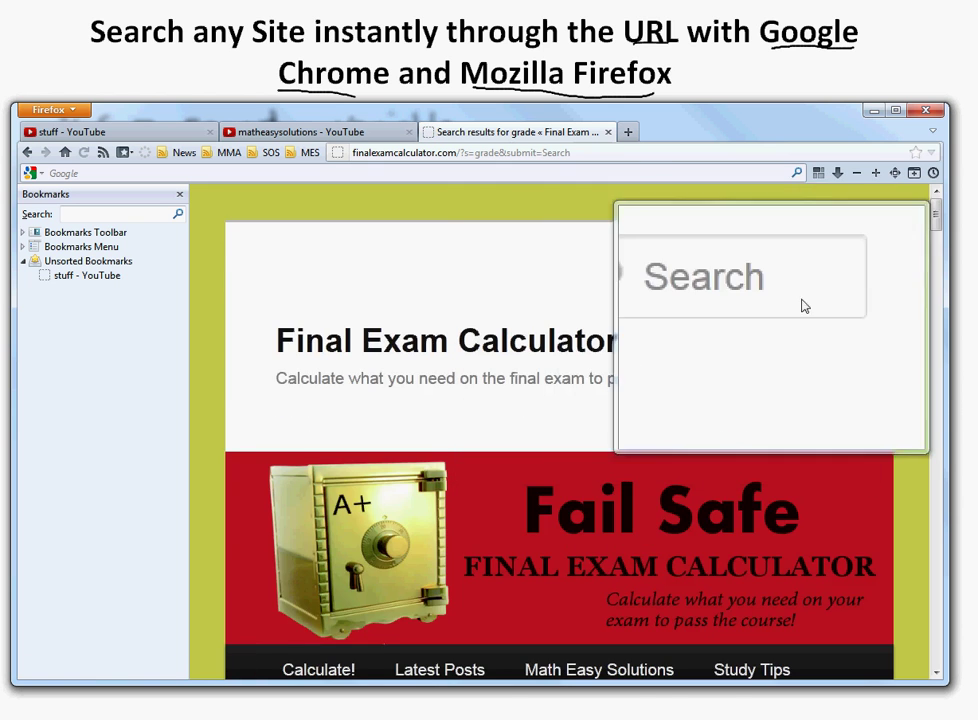
scroll(695, 316, "down", 5)
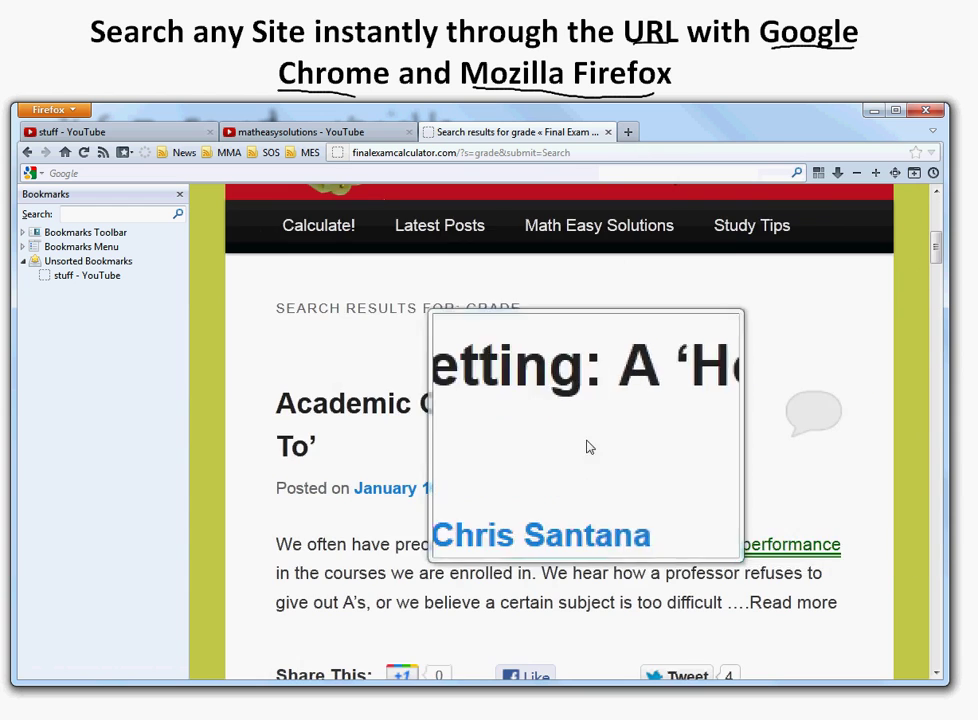
scroll(585, 447, "down", 3)
scroll(510, 430, "up", 2)
scroll(485, 386, "down", 3)
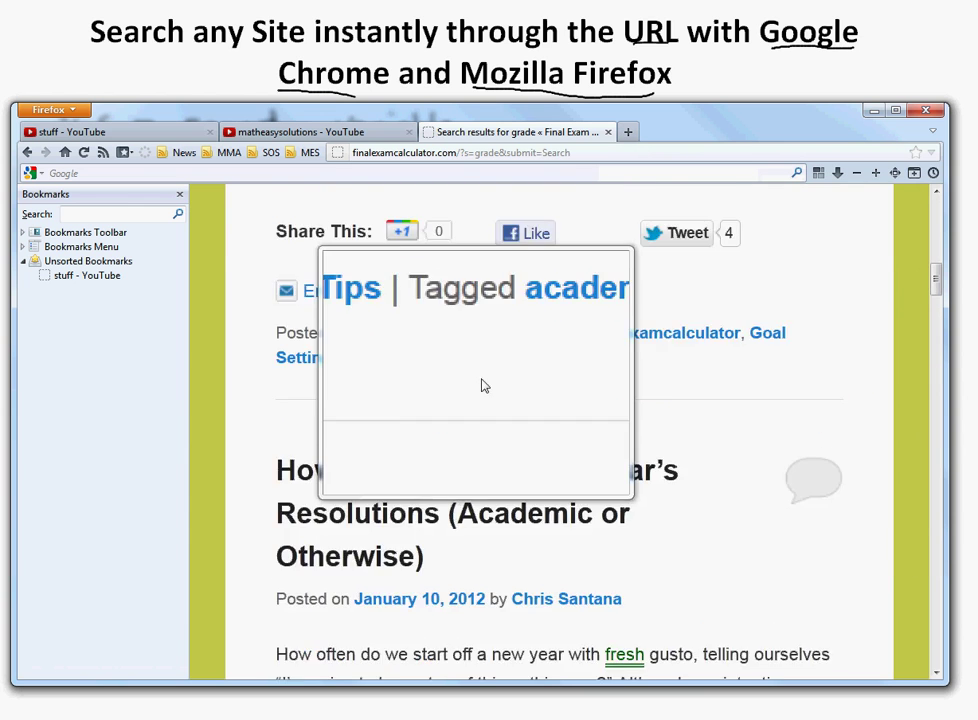
scroll(483, 389, "up", 5)
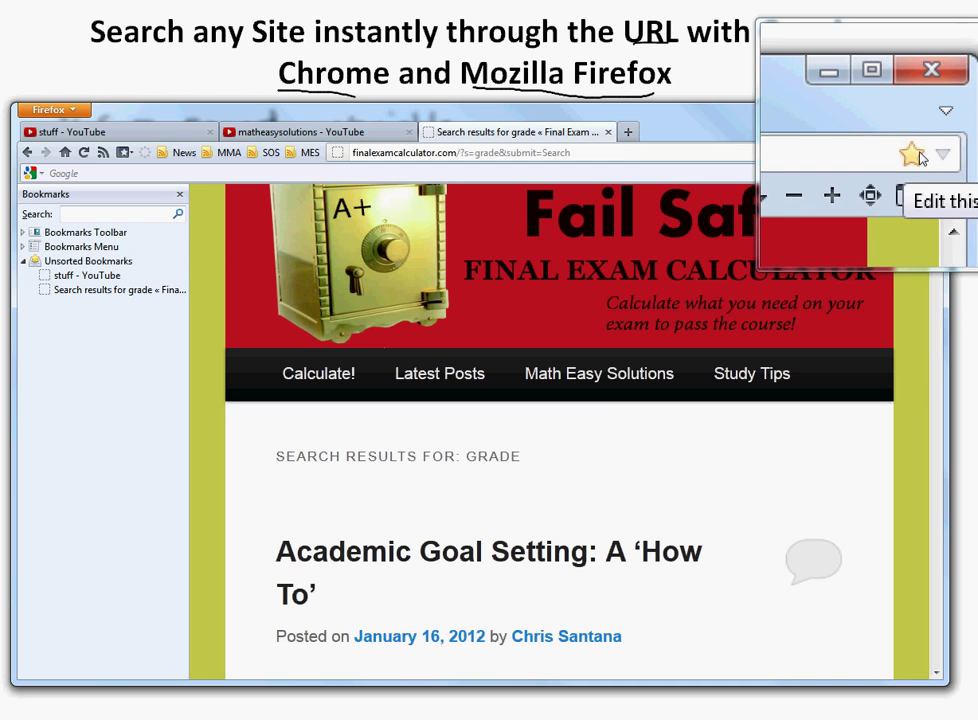
Bookmark the 'grade' results page and shorten its name to 'Final Exam Calculator'.
left_click(920, 158)
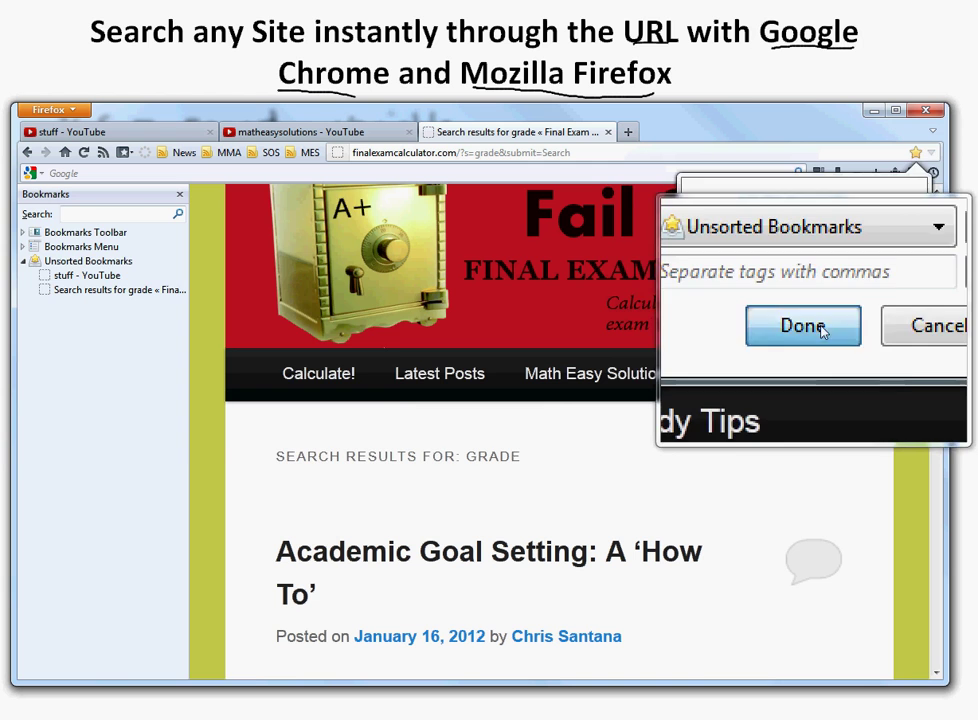
left_click(765, 325)
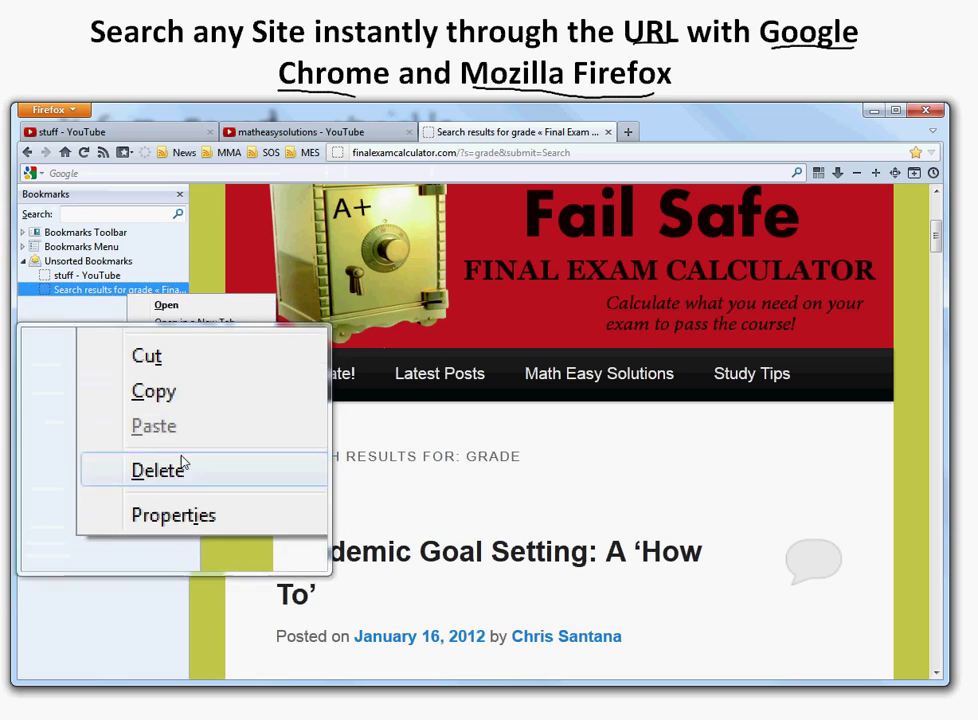
left_click(176, 410)
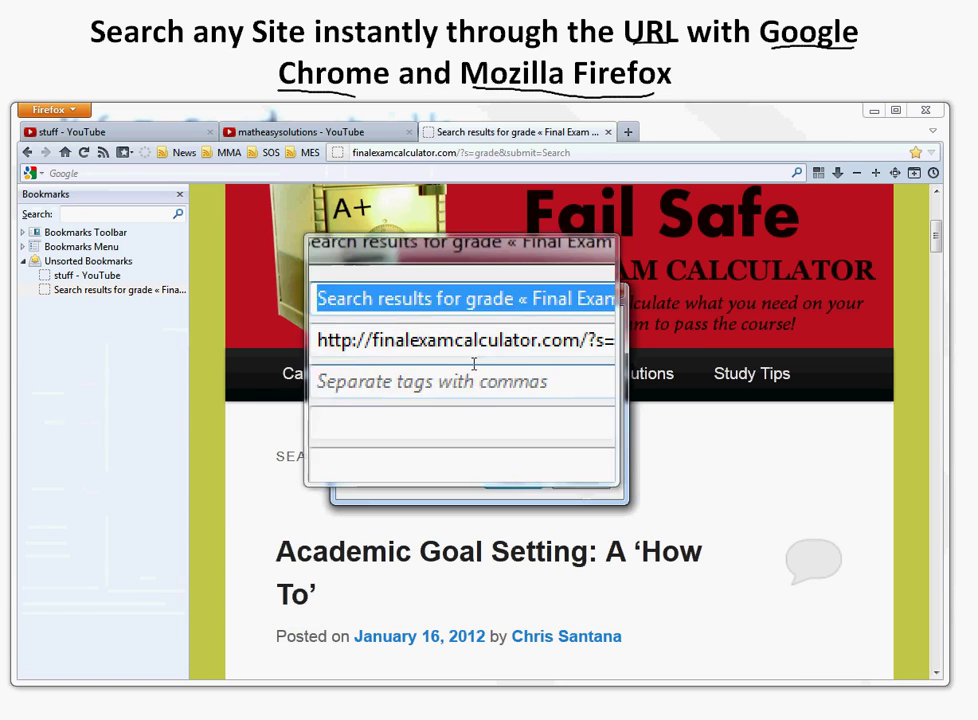
left_click(513, 320)
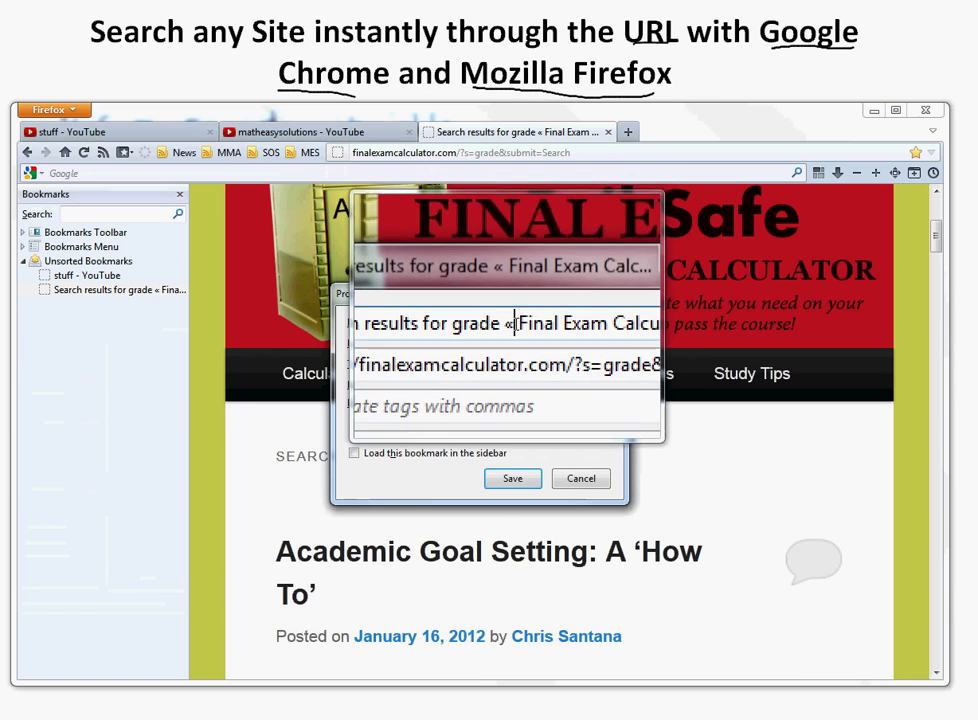
left_click_drag(515, 330, 370, 330)
key("BackSpace")
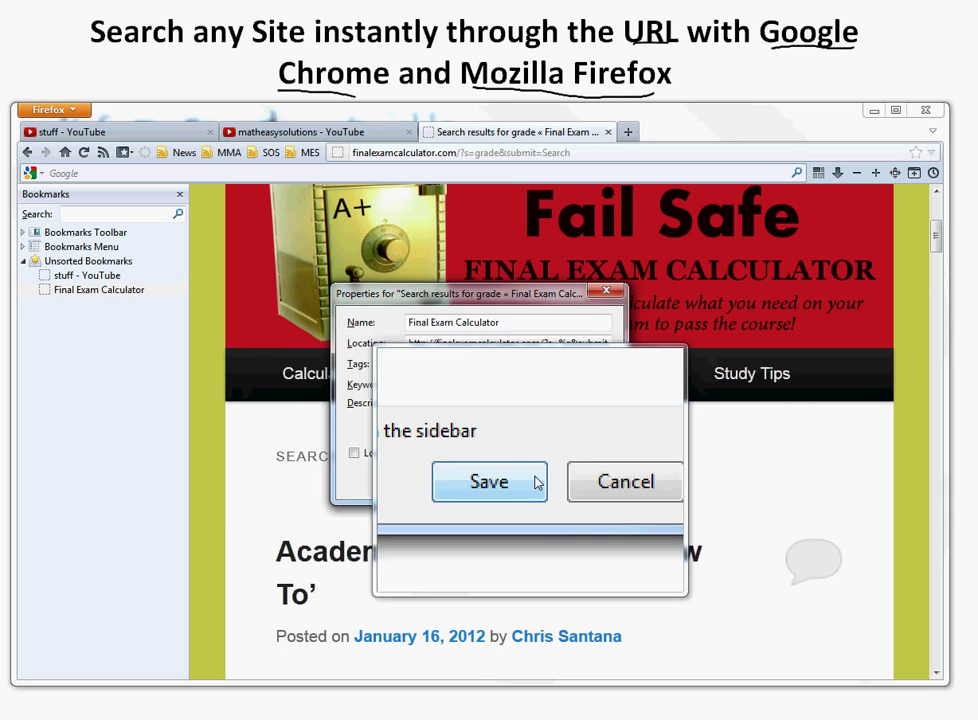
left_click(535, 483)
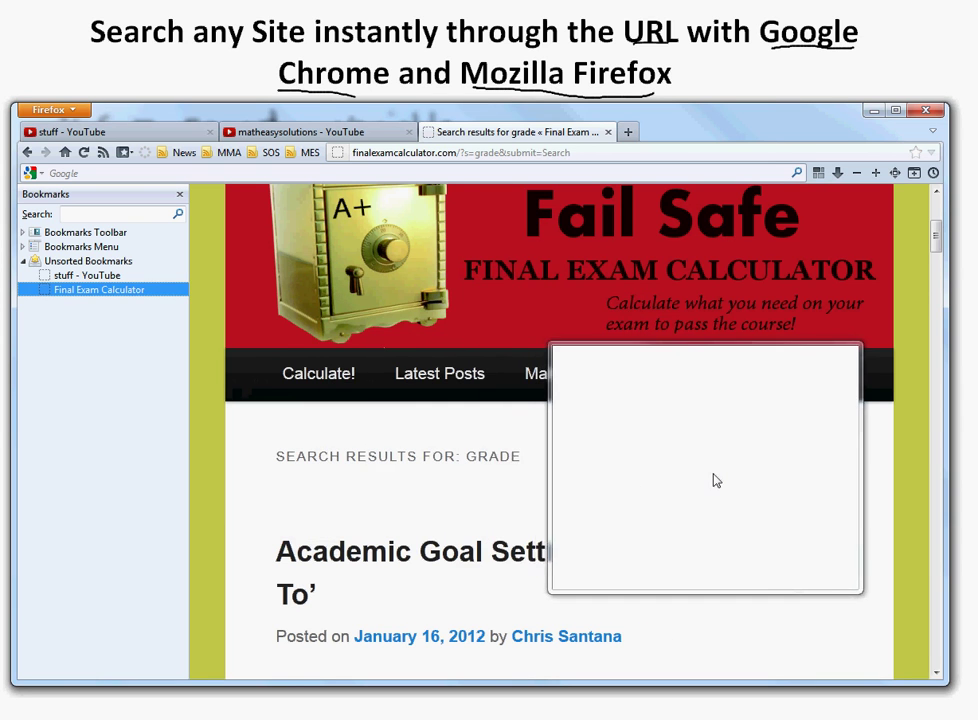
Search the calculator site for 'final' by keyword in a new tab, then minimize Firefox.
left_click(623, 132)
type("fin final")
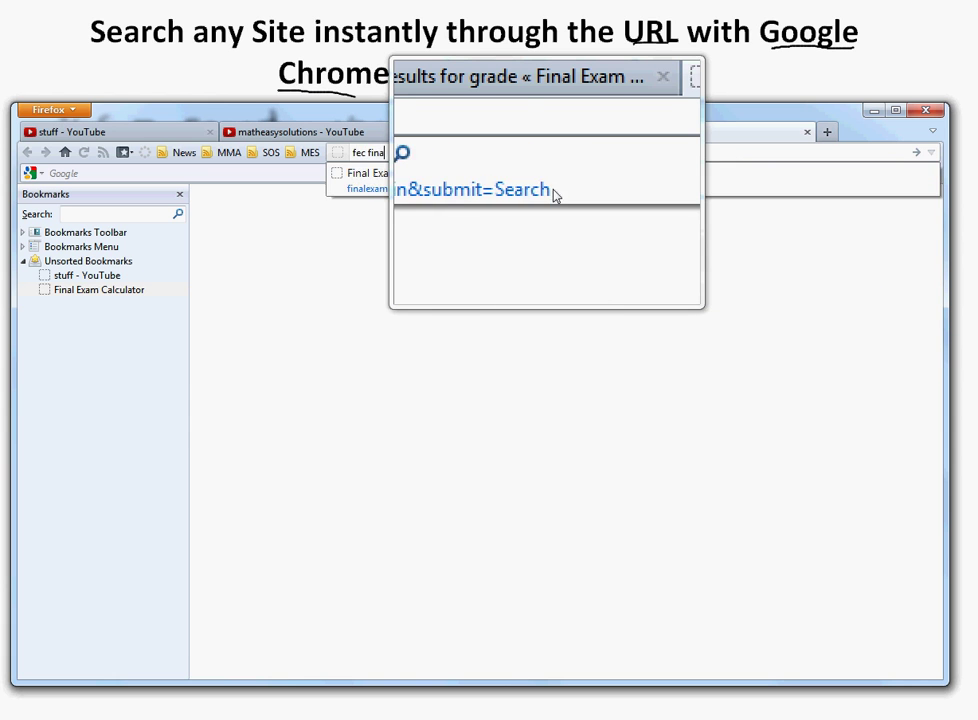
key("Return")
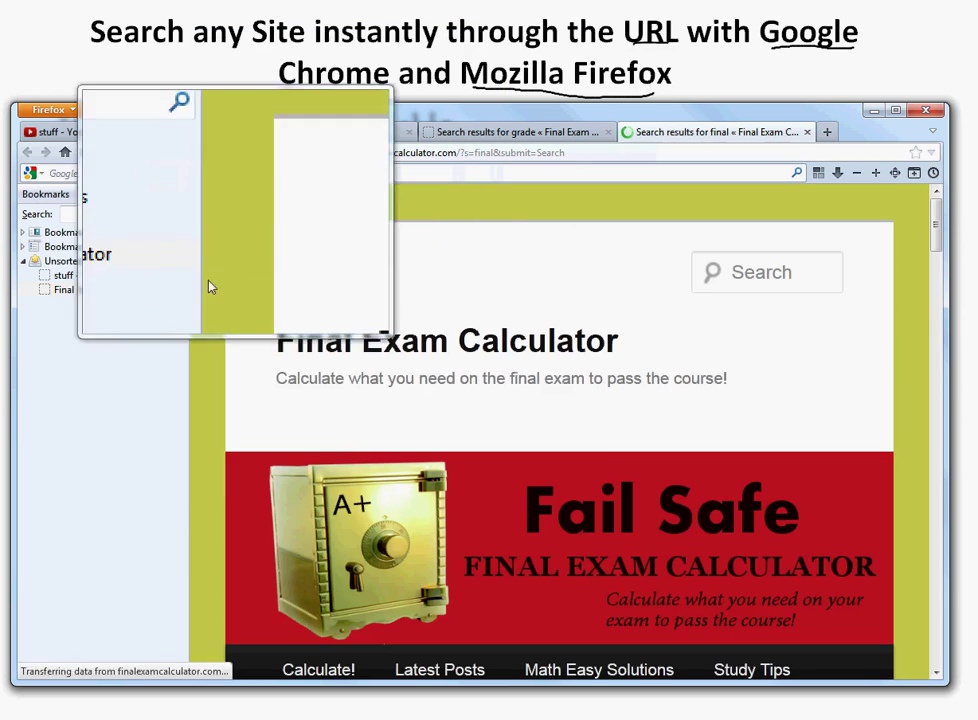
scroll(196, 455, "down", 5)
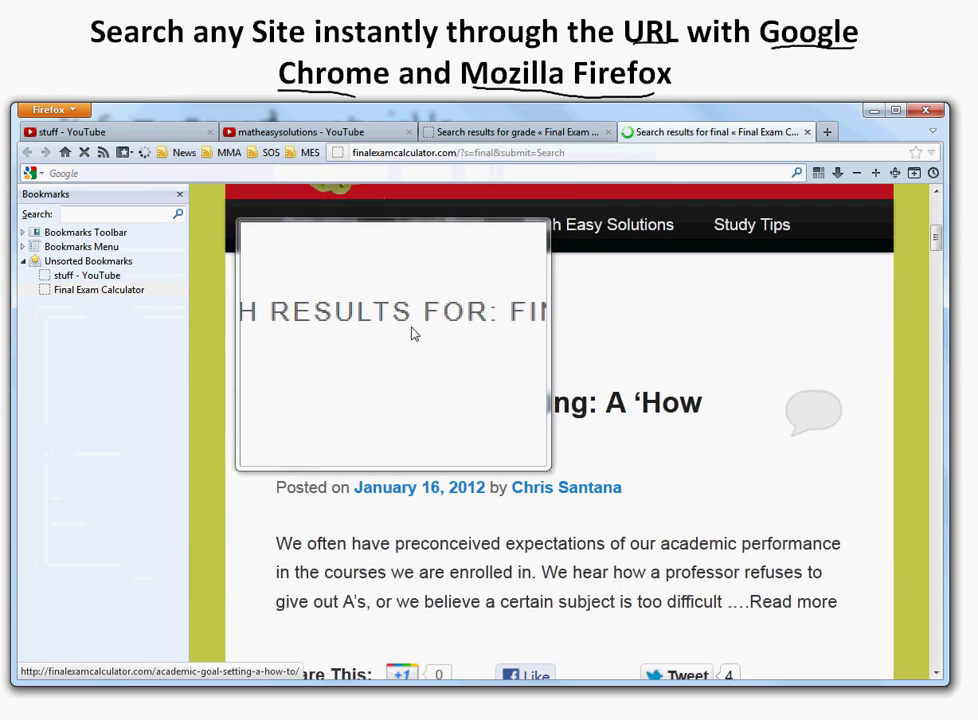
scroll(645, 385, "down", 12)
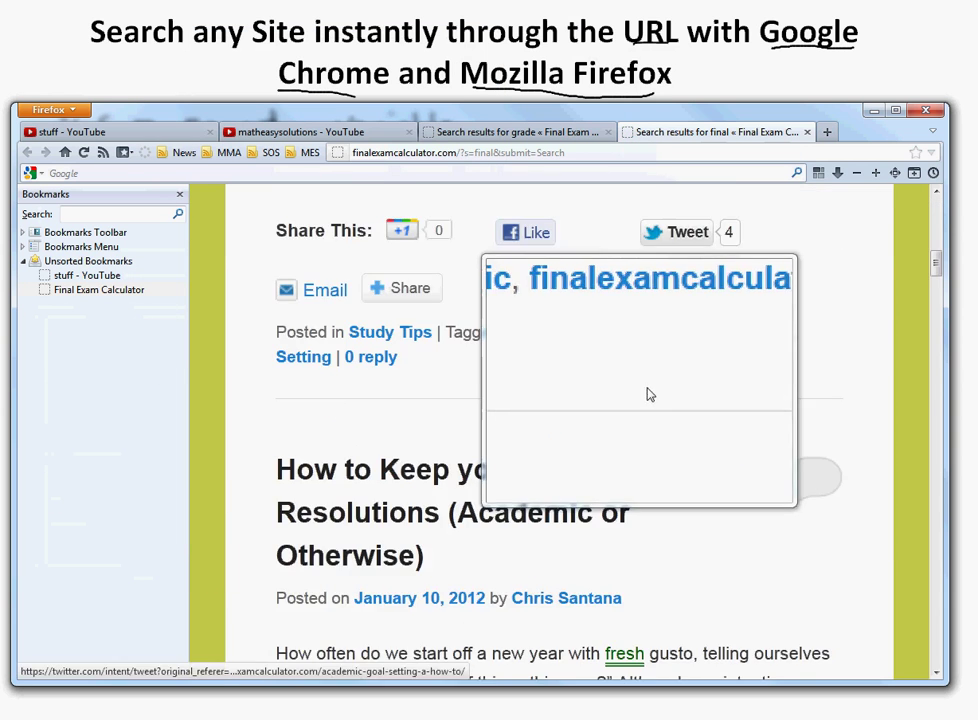
scroll(677, 397, "up", 10)
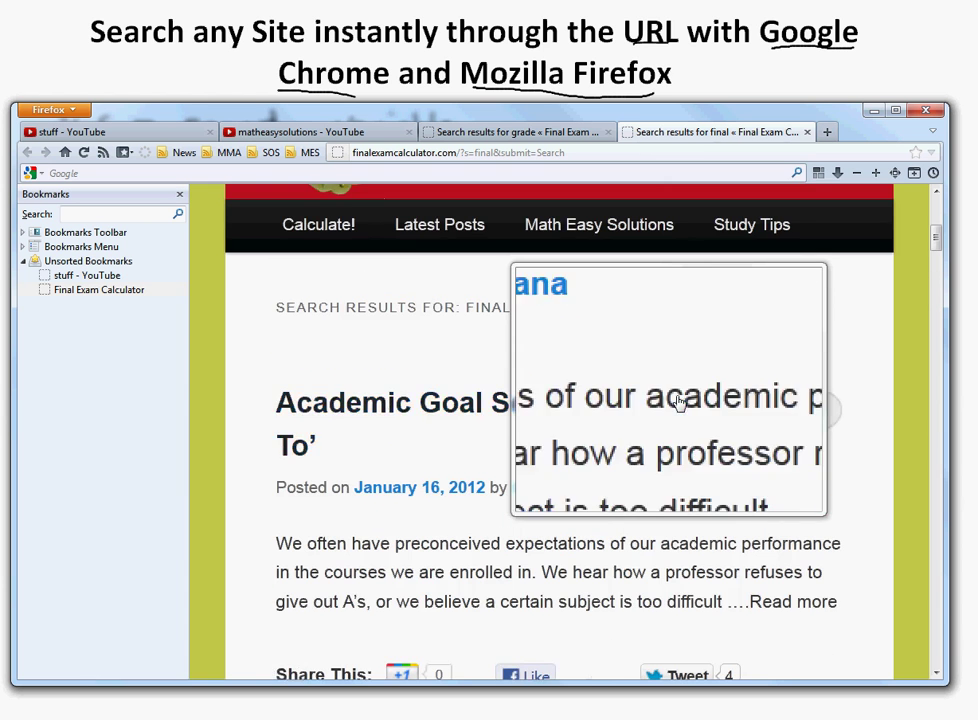
scroll(680, 398, "down", 7)
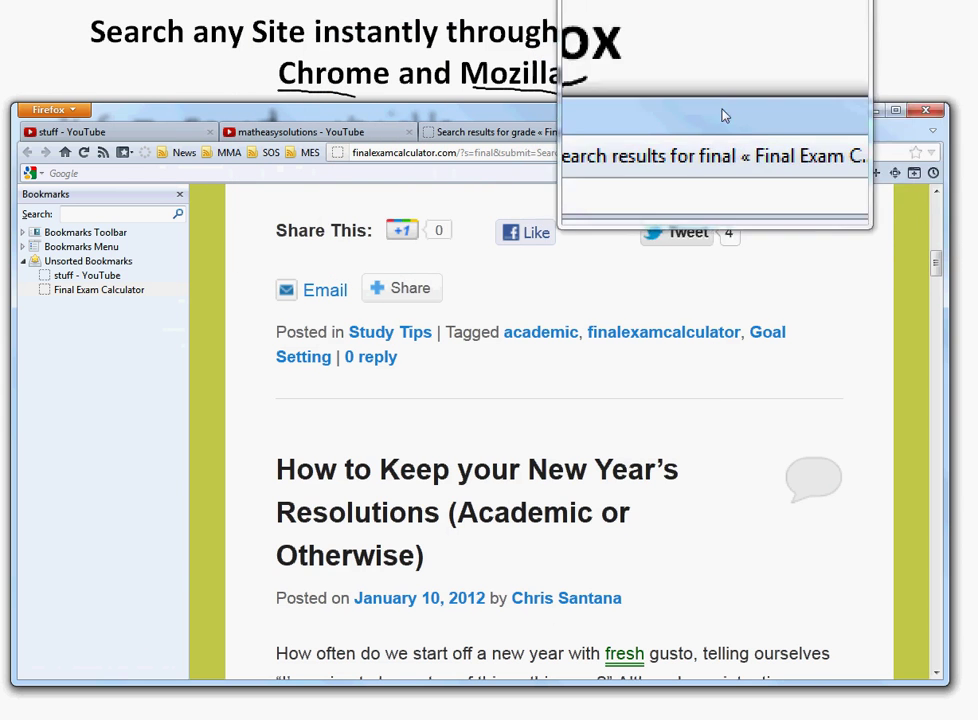
left_click(875, 113)
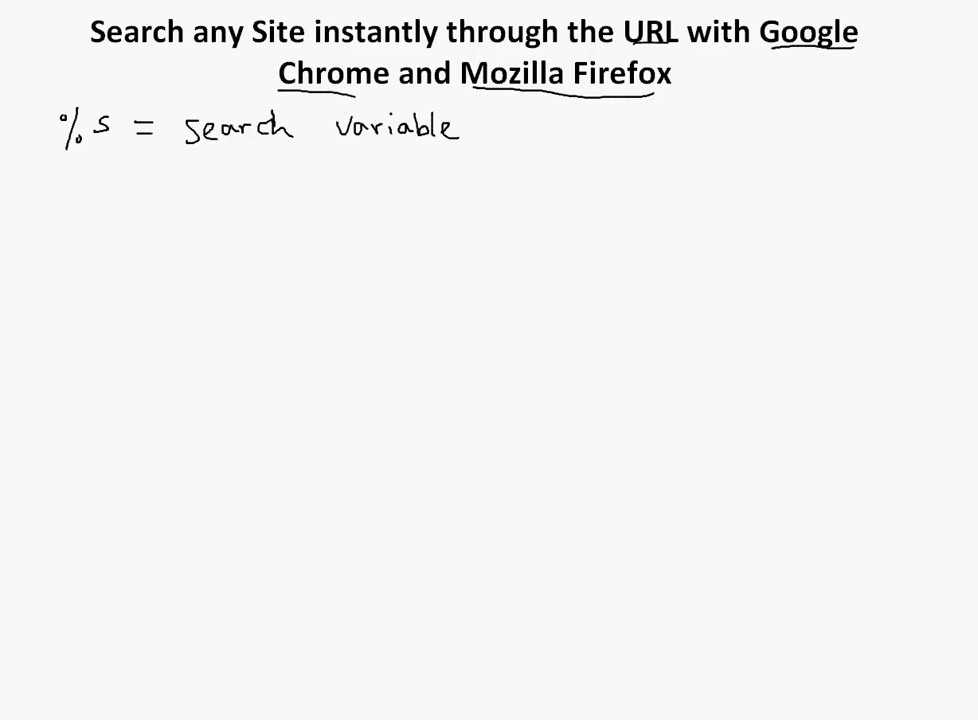
left_click_drag(531, 161, 347, 209)
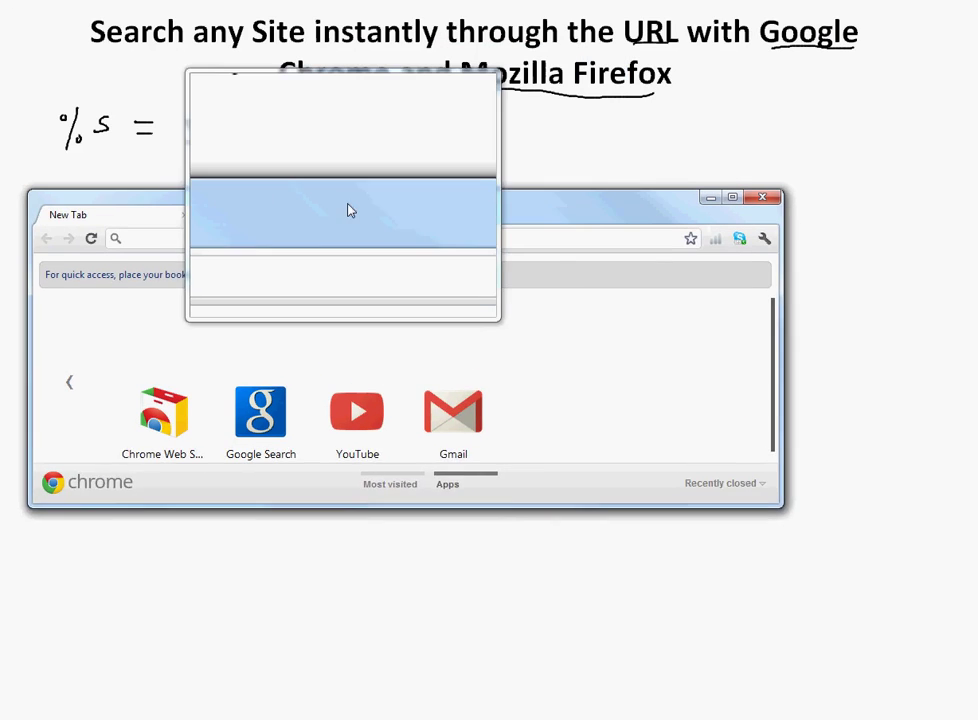
Enlarge the Chrome window and search YouTube for 'stuff' directly from the omnibox.
left_click_drag(772, 515, 957, 711)
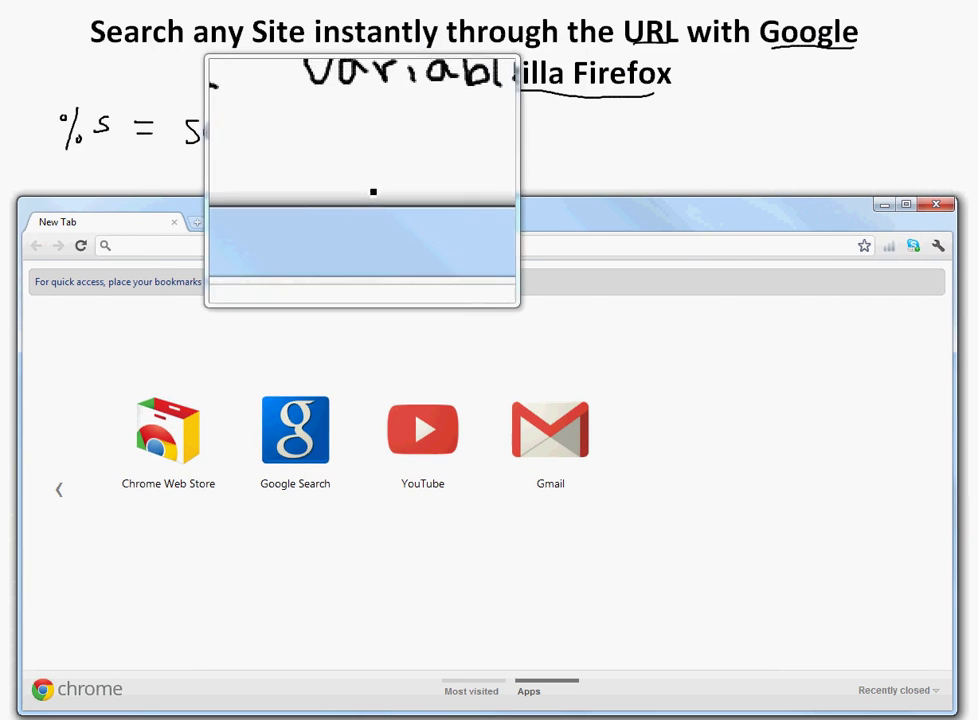
left_click_drag(381, 199, 376, 95)
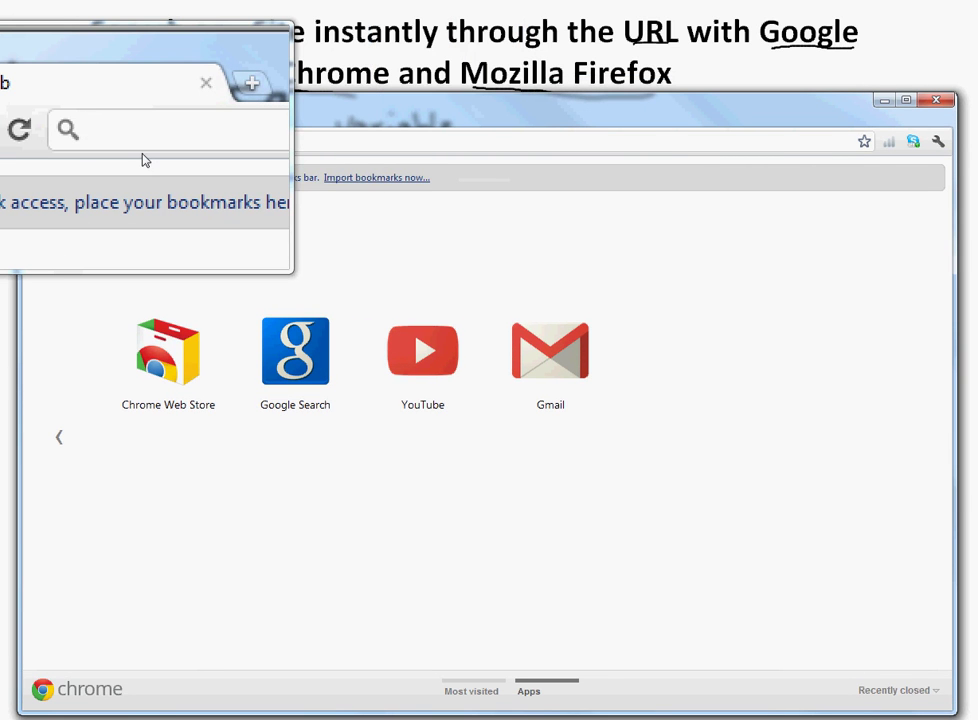
type("youtube.com")
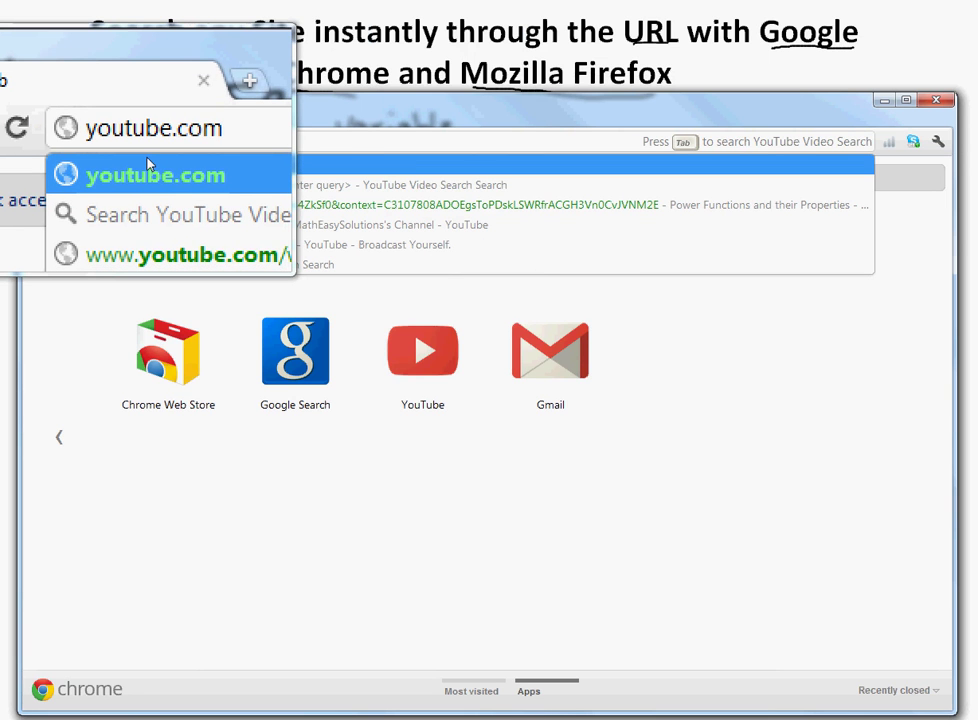
key("Tab")
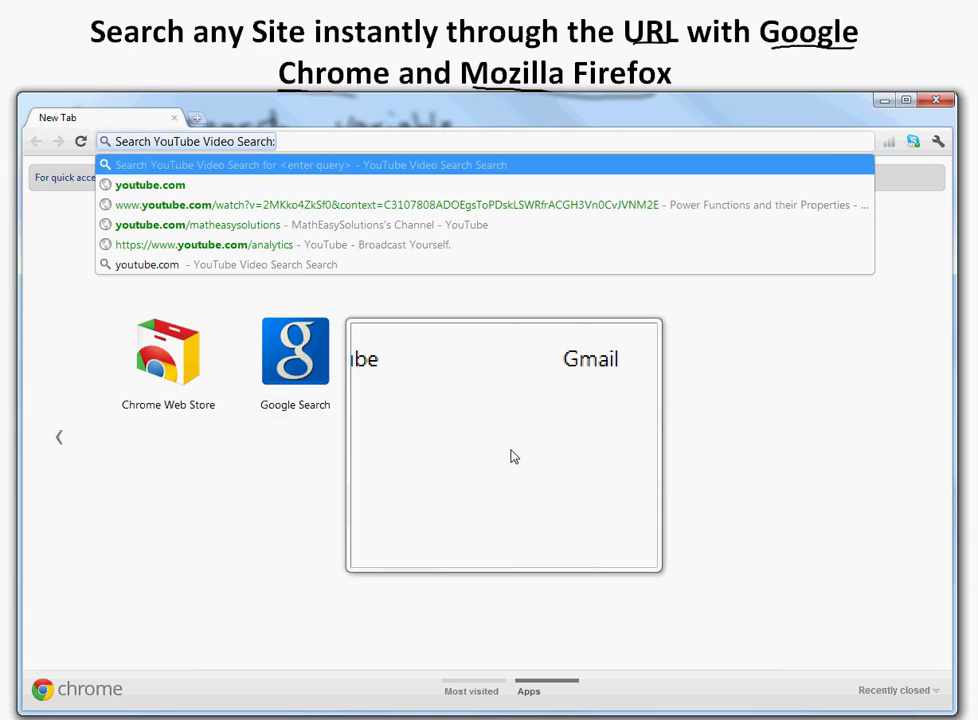
type("stuff")
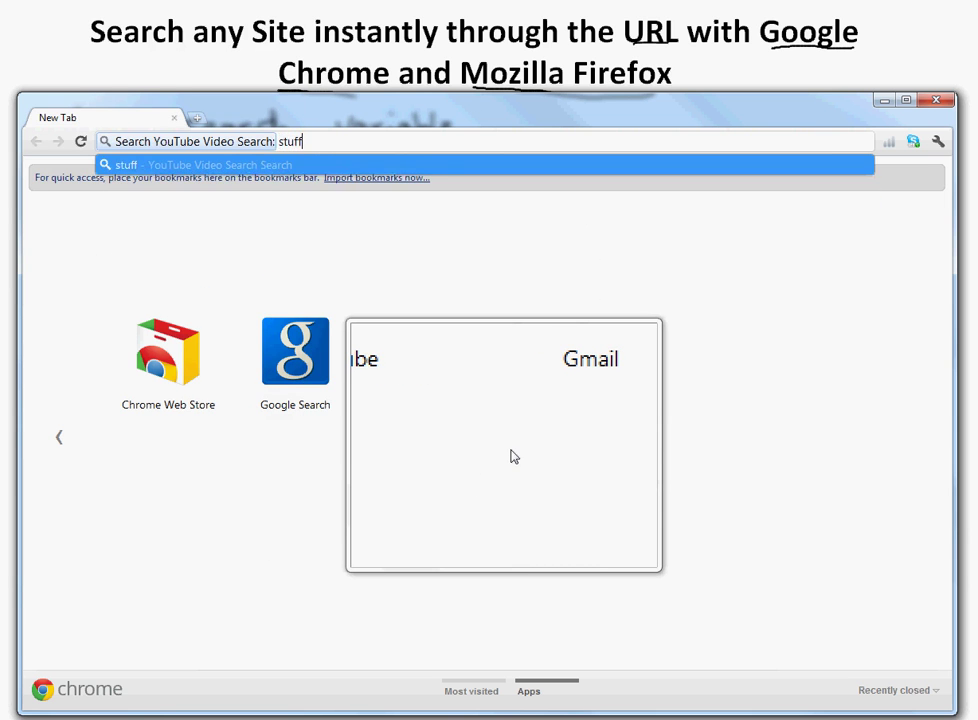
key("Return")
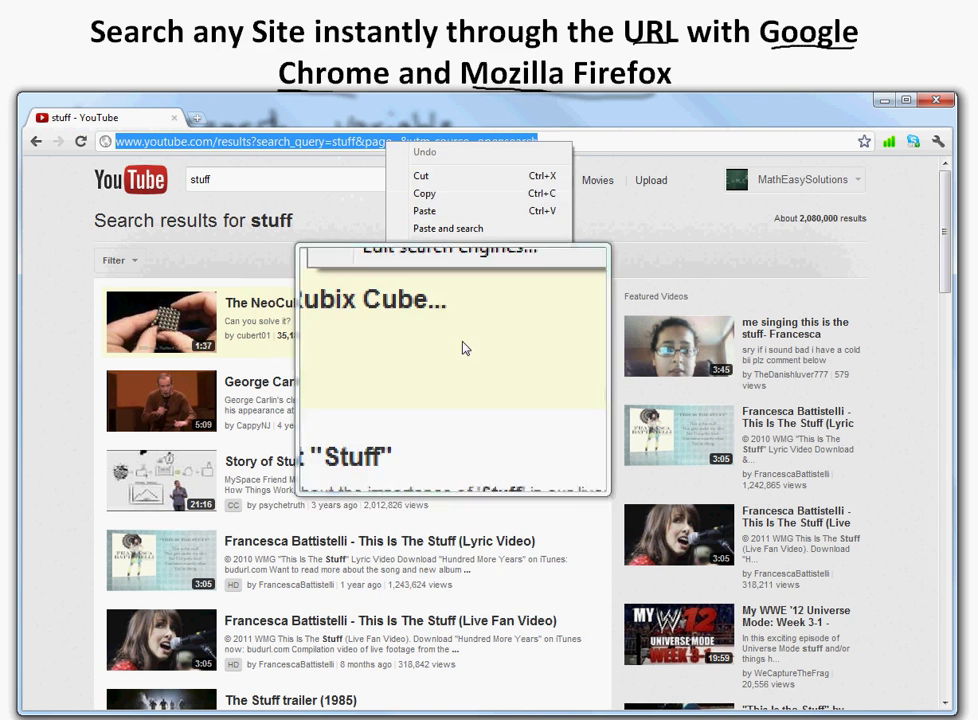
In Chrome's search engine settings, edit the YouTube Video Search entry's keyword and URL.
left_click(467, 279)
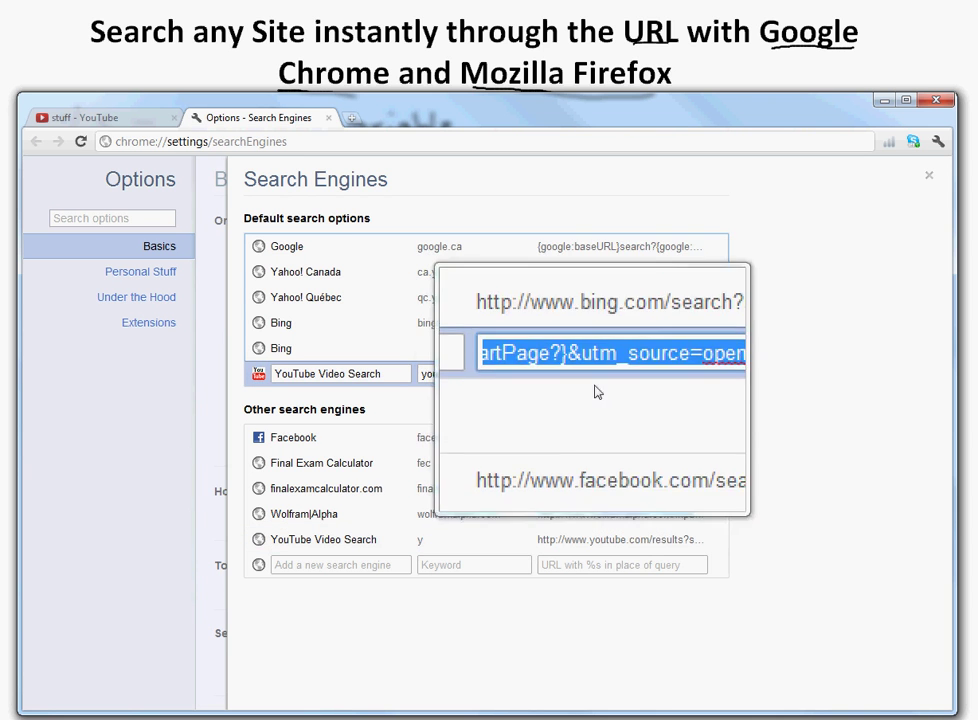
left_click_drag(545, 374, 607, 376)
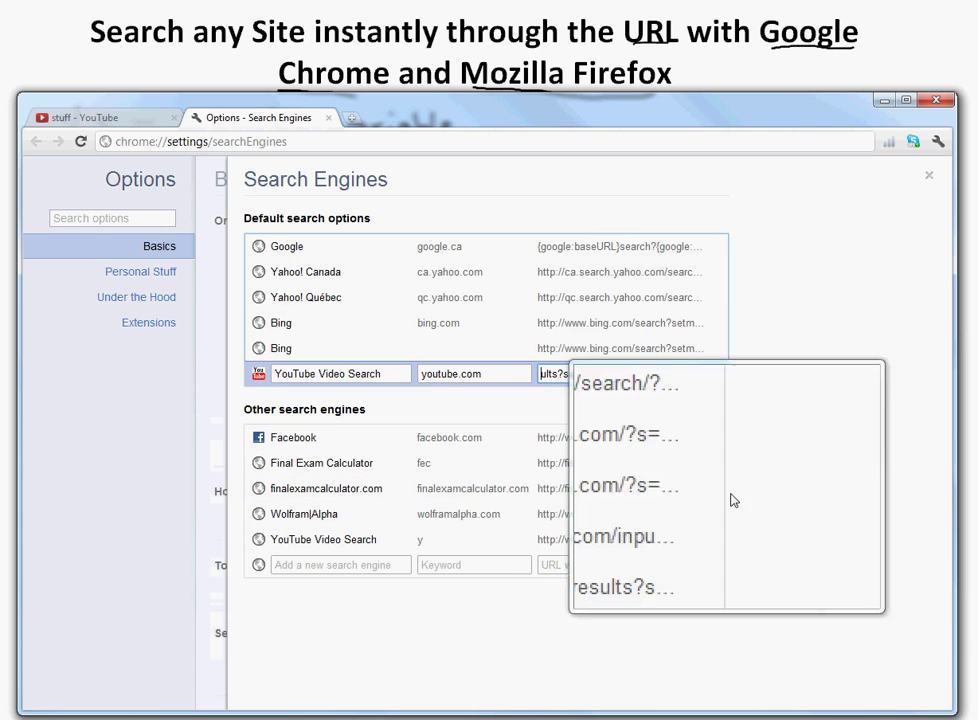
left_click(600, 548)
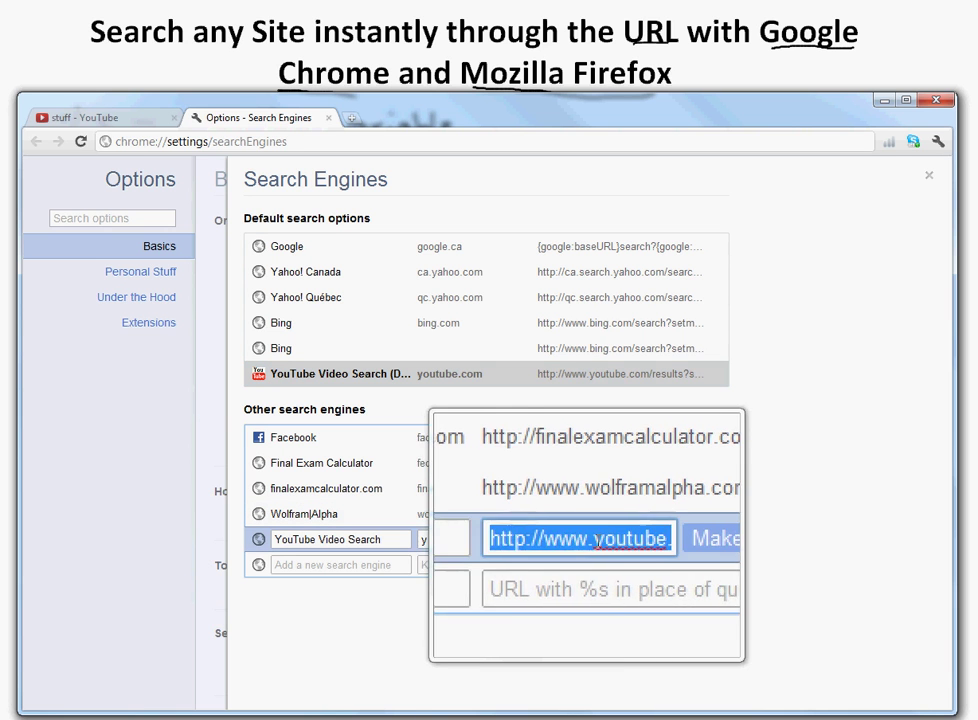
left_click(636, 540)
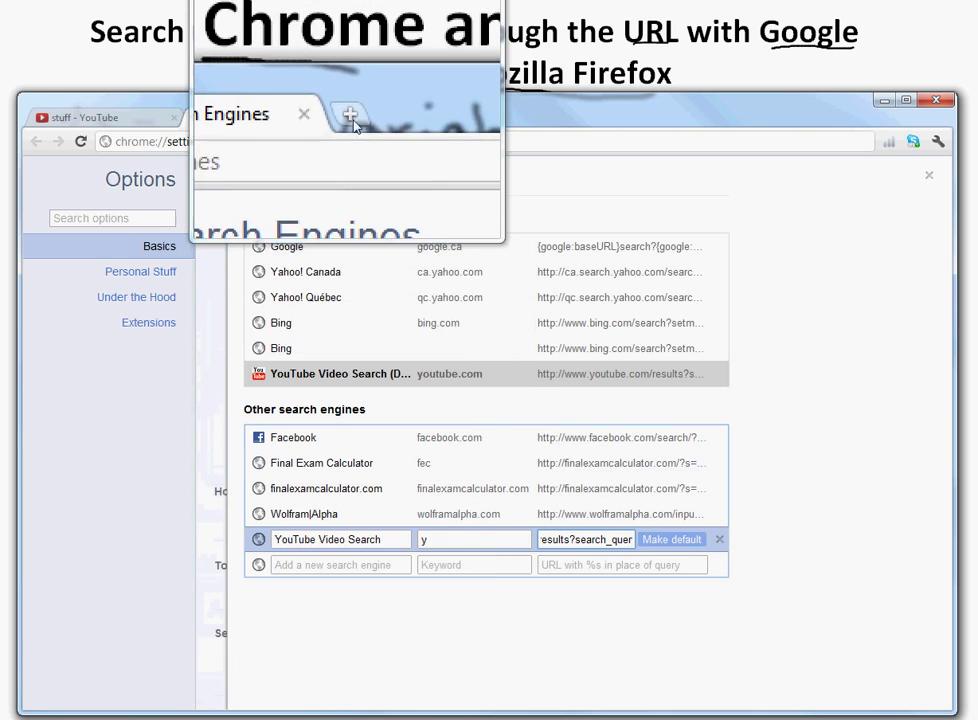
In a new tab, search YouTube for 'google images' straight from the address bar.
left_click(352, 119)
type("google")
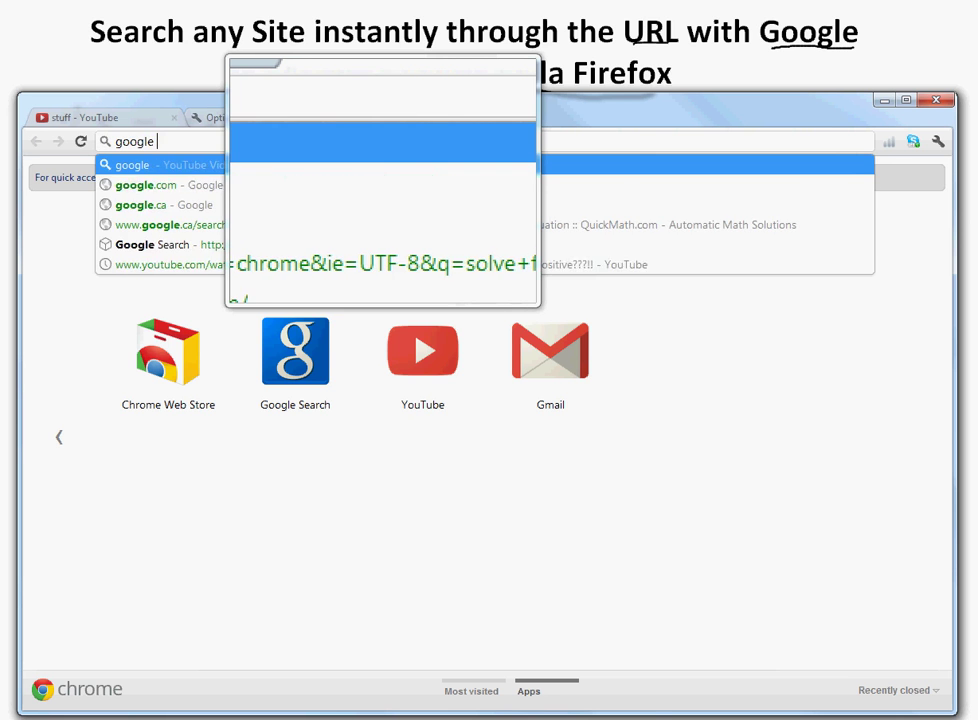
type(" images")
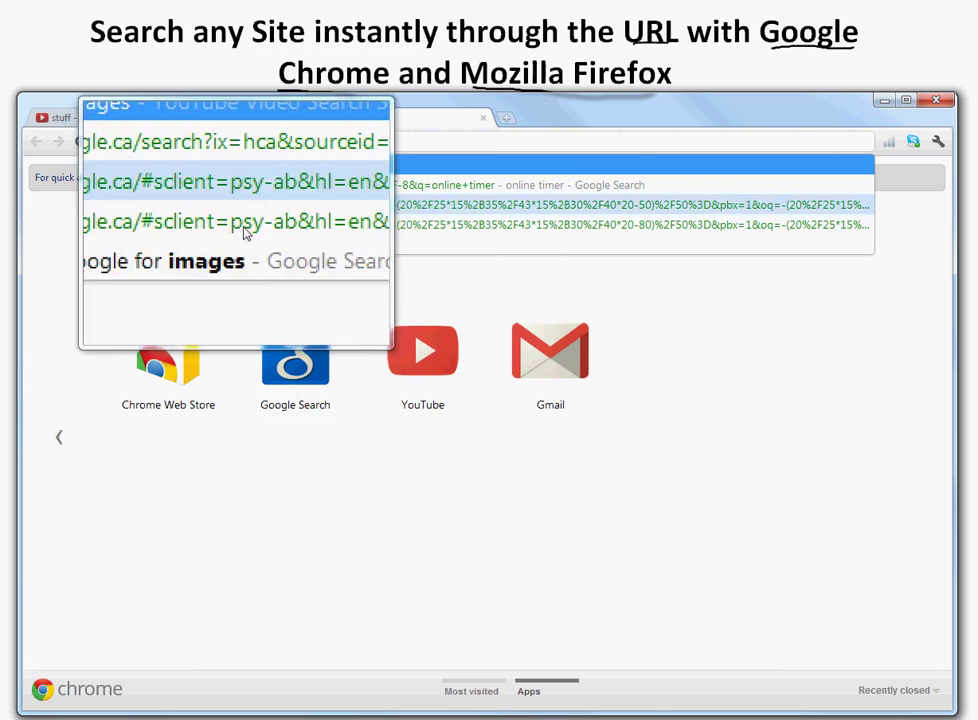
key("Return")
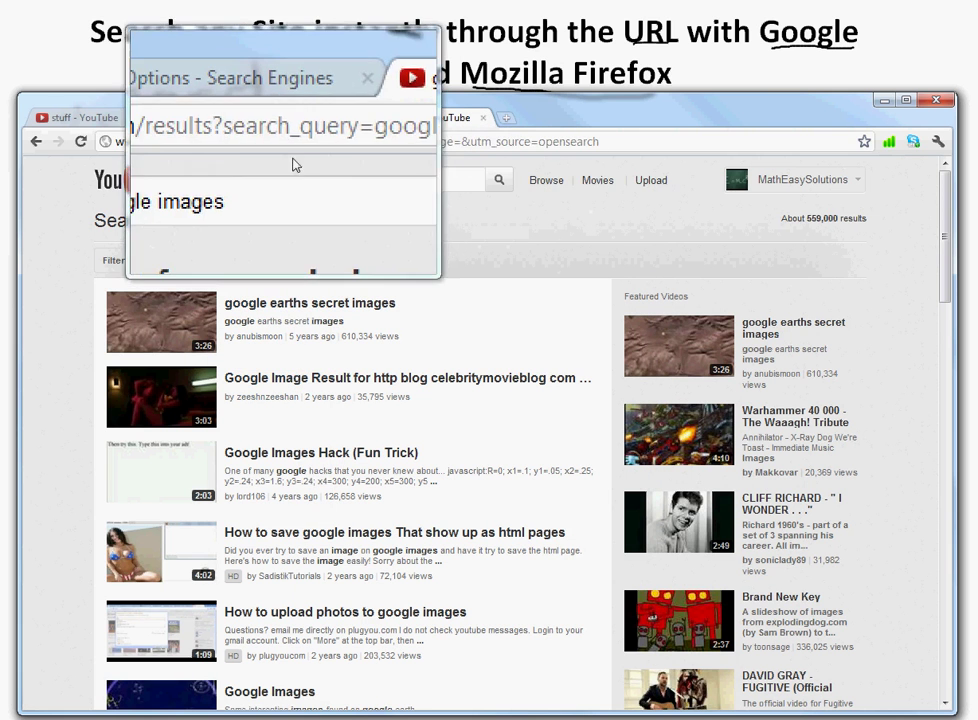
Clear the address bar and submit the 'google images' search again.
left_click(251, 141)
key("BackSpace")
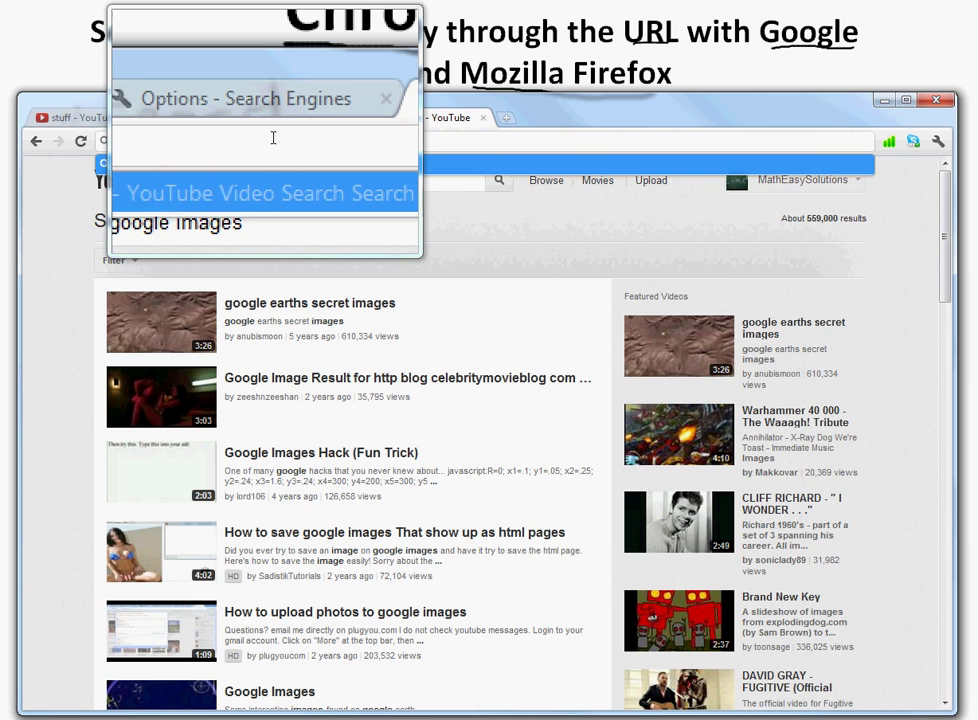
type("?google images")
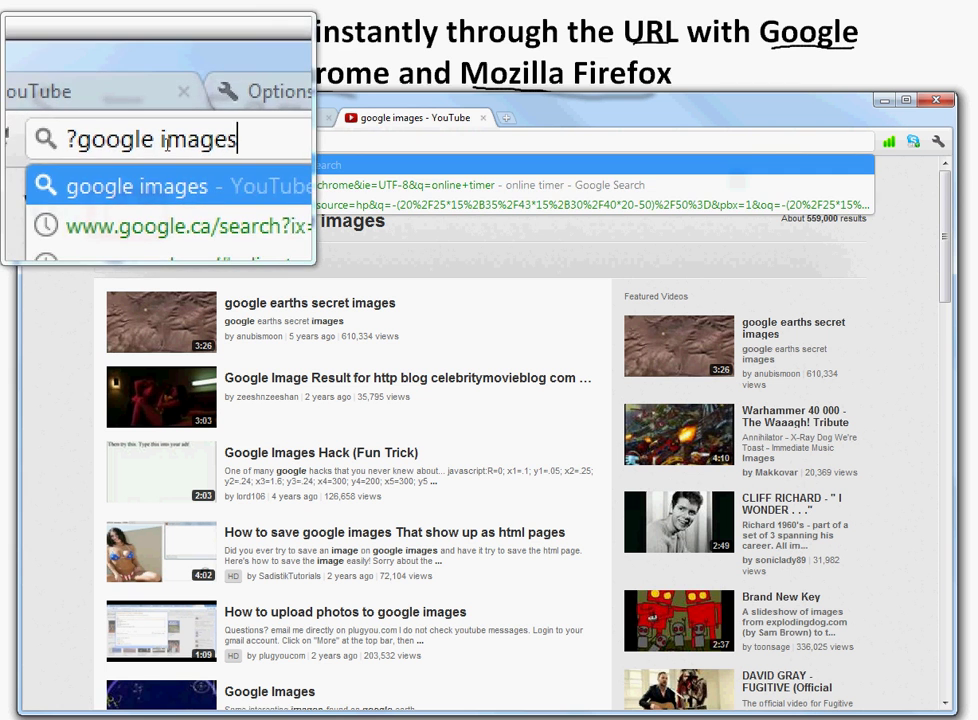
key("Return")
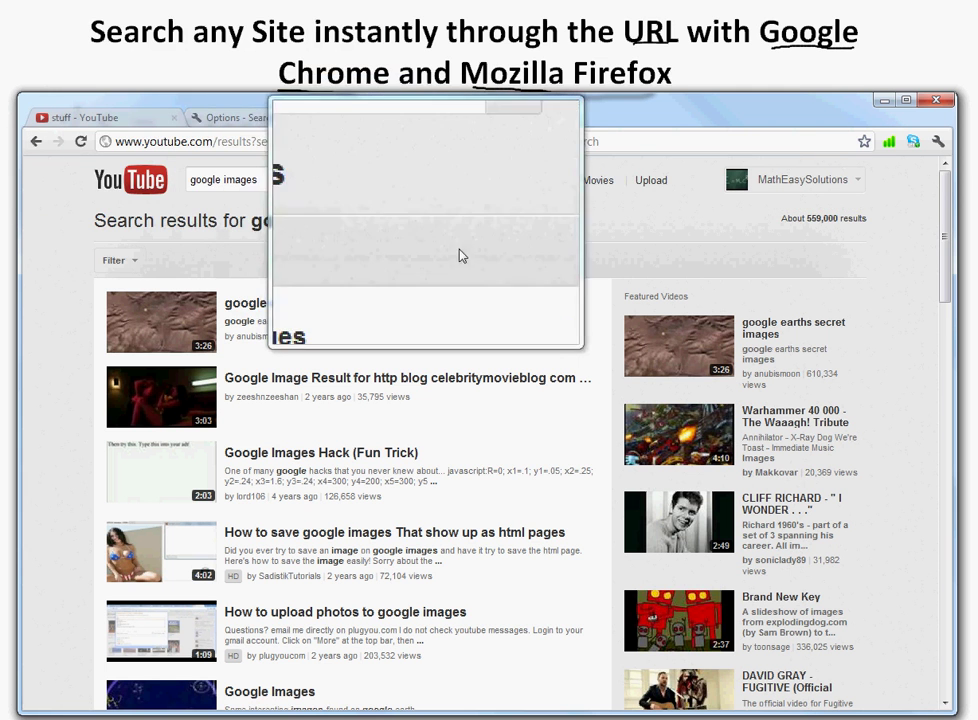
Start typing the google.com address into the address bar.
left_click(277, 142)
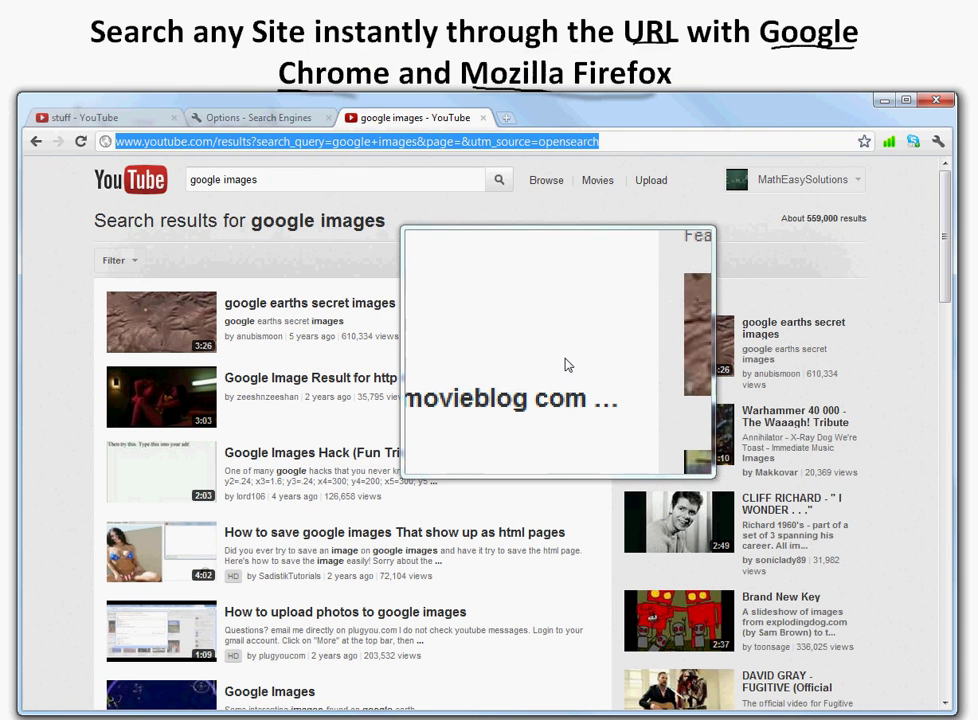
type("gogo")
key("BackSpace")
Go to google.com and search Google Images for 'stuff'.
type("oo")
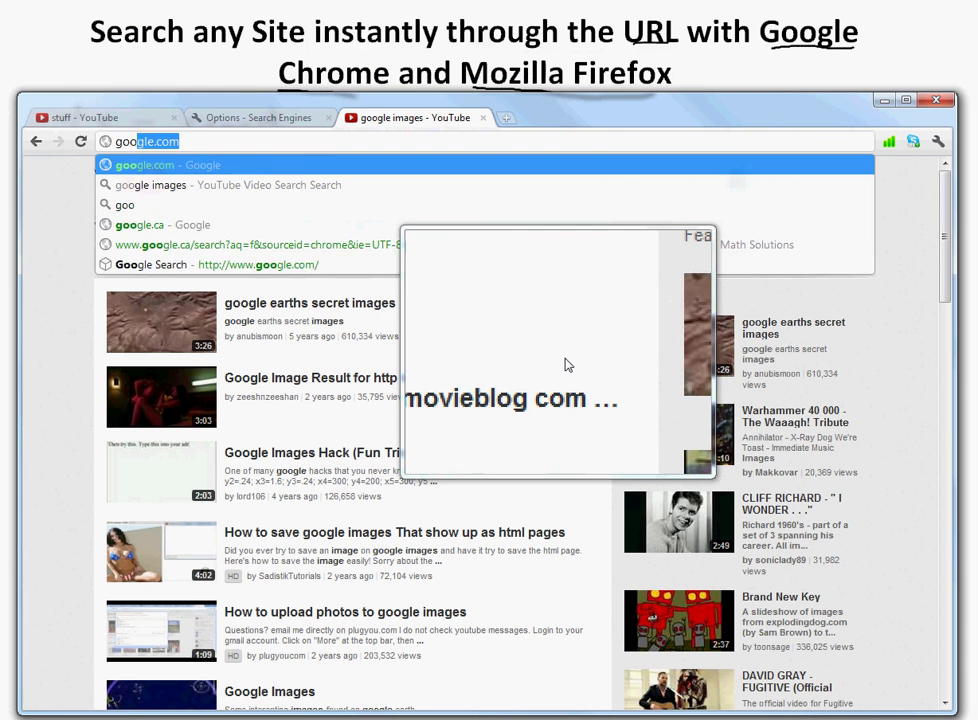
type("gle.")
key("Return")
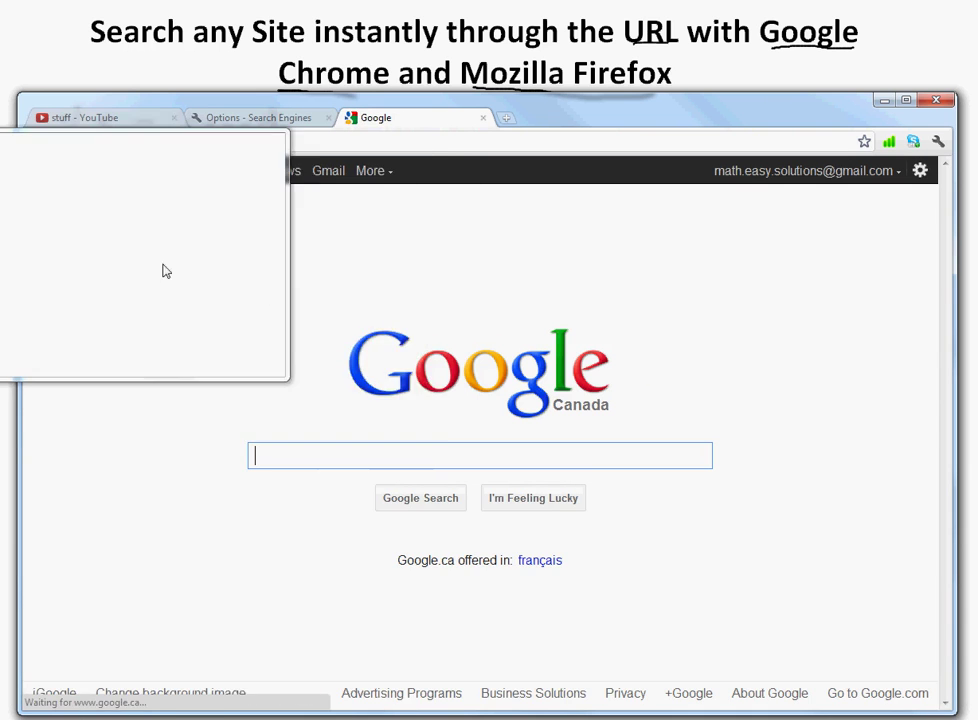
left_click(133, 171)
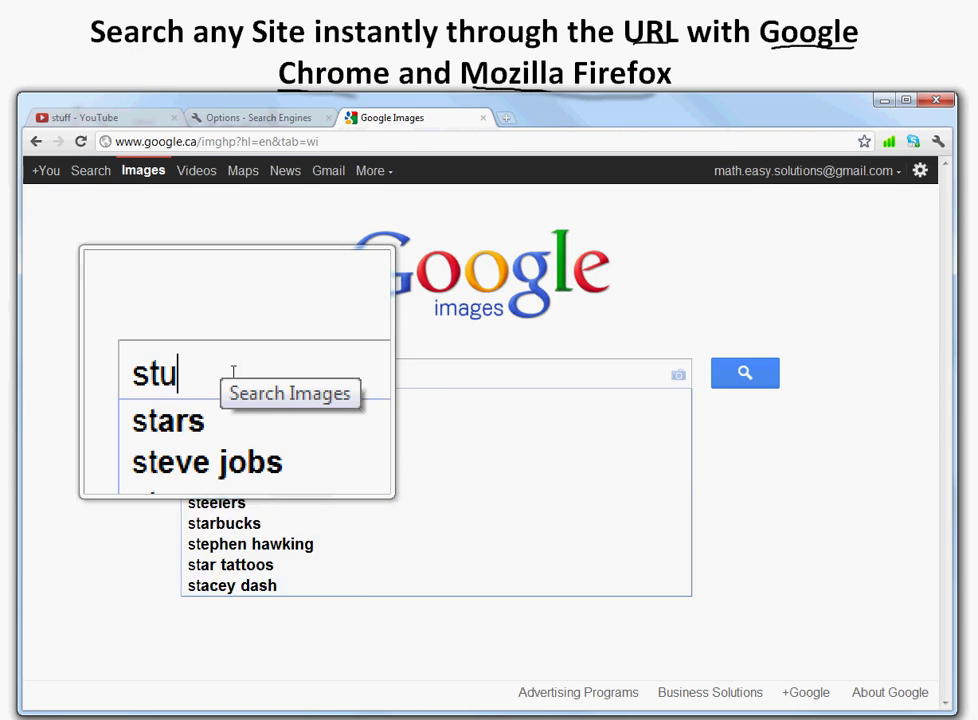
key("Return")
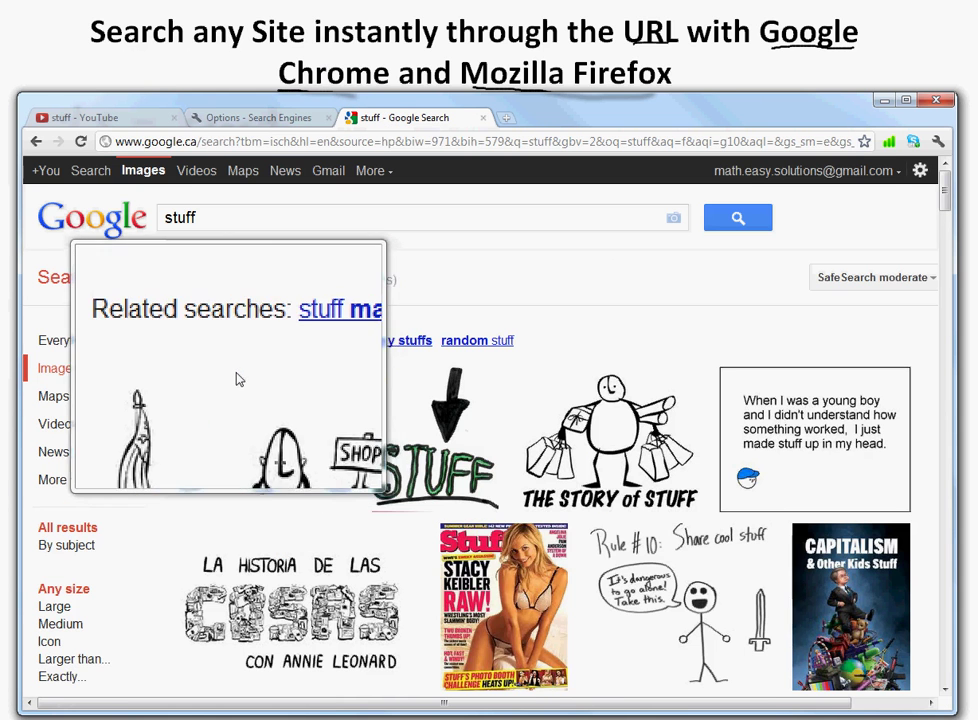
Bring up the search engine settings from the address bar's context menu.
mouse_move(512, 610)
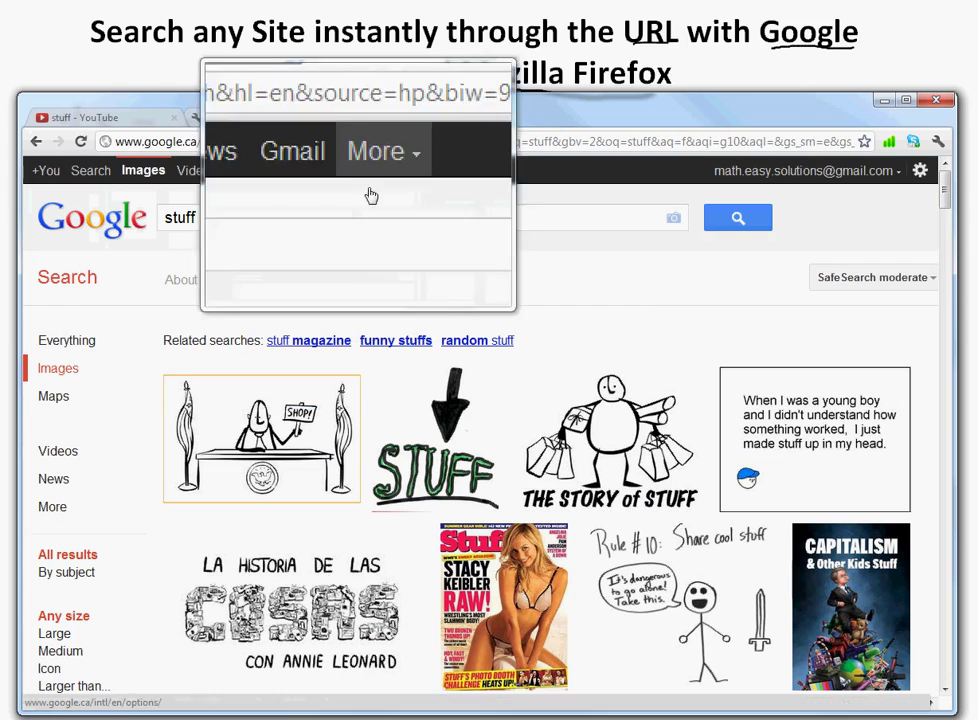
right_click(712, 148)
left_click(758, 288)
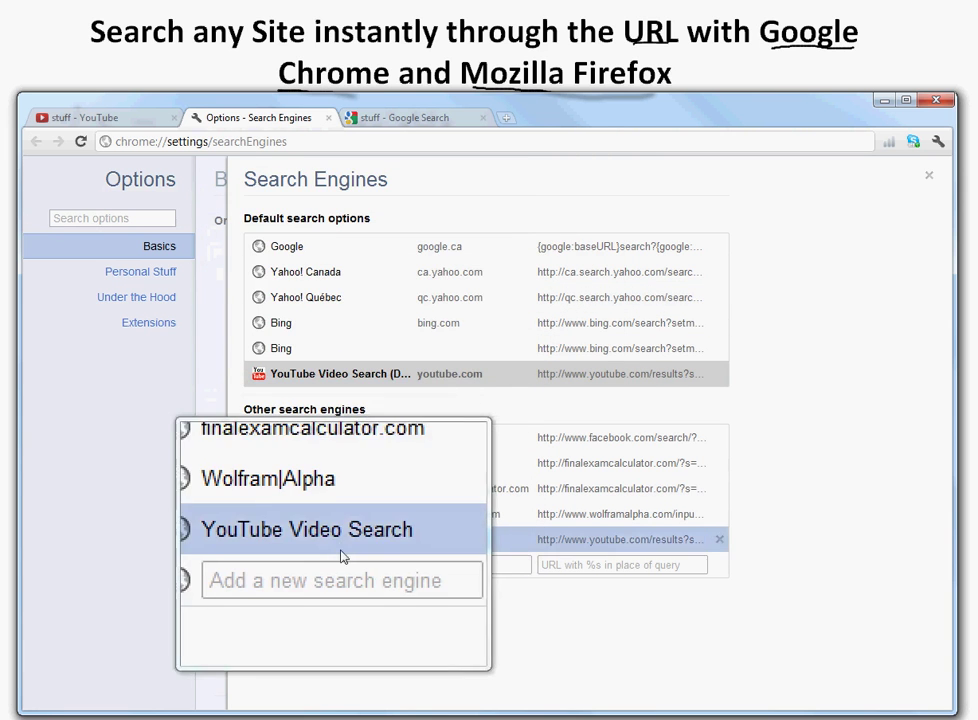
Save a 'Google Images' search engine with keyword i and the copied google.ca image-search URL.
left_click(402, 118)
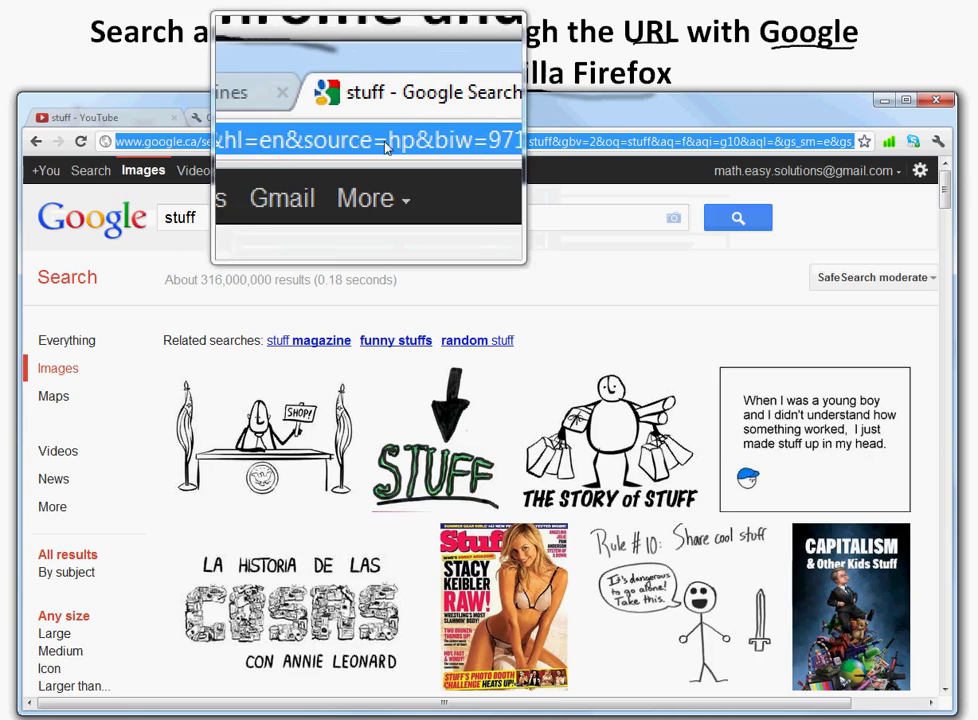
left_click(253, 118)
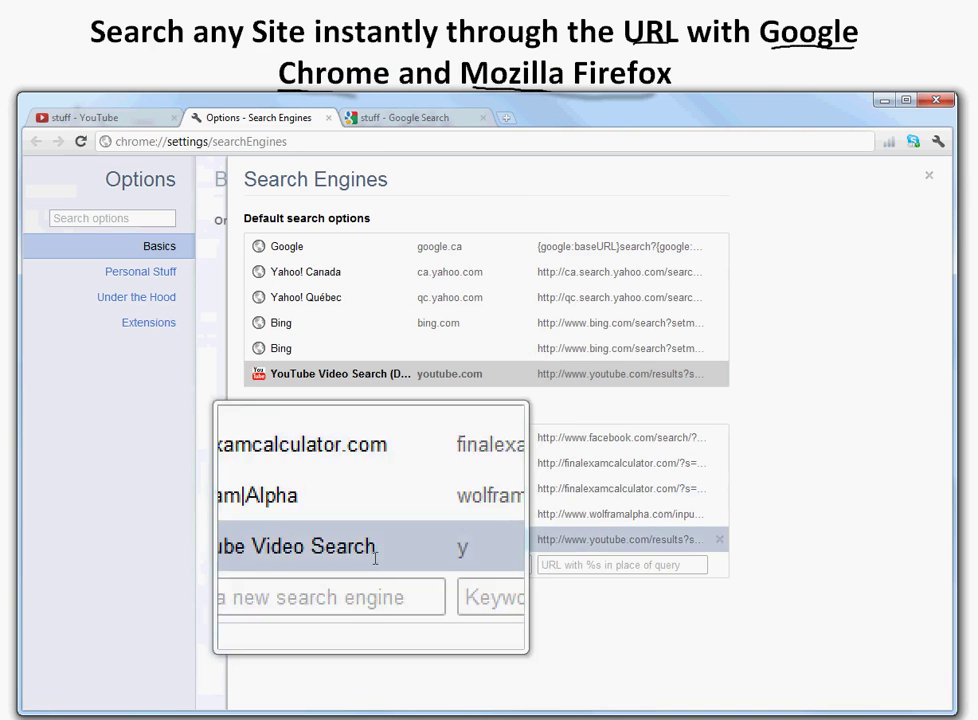
left_click(566, 566)
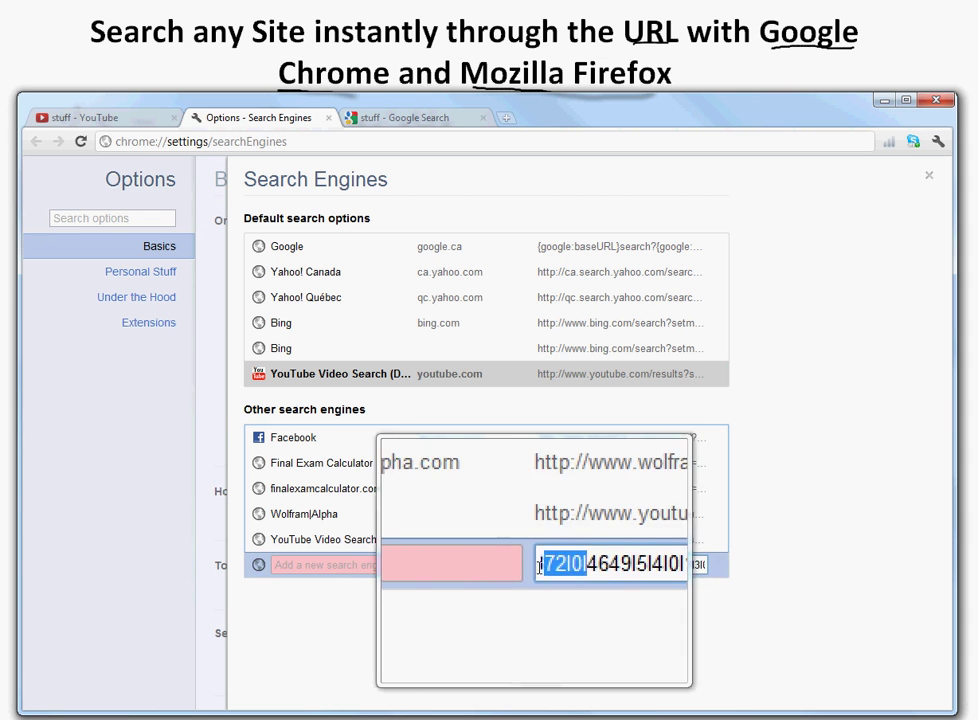
left_click_drag(538, 565, 500, 571)
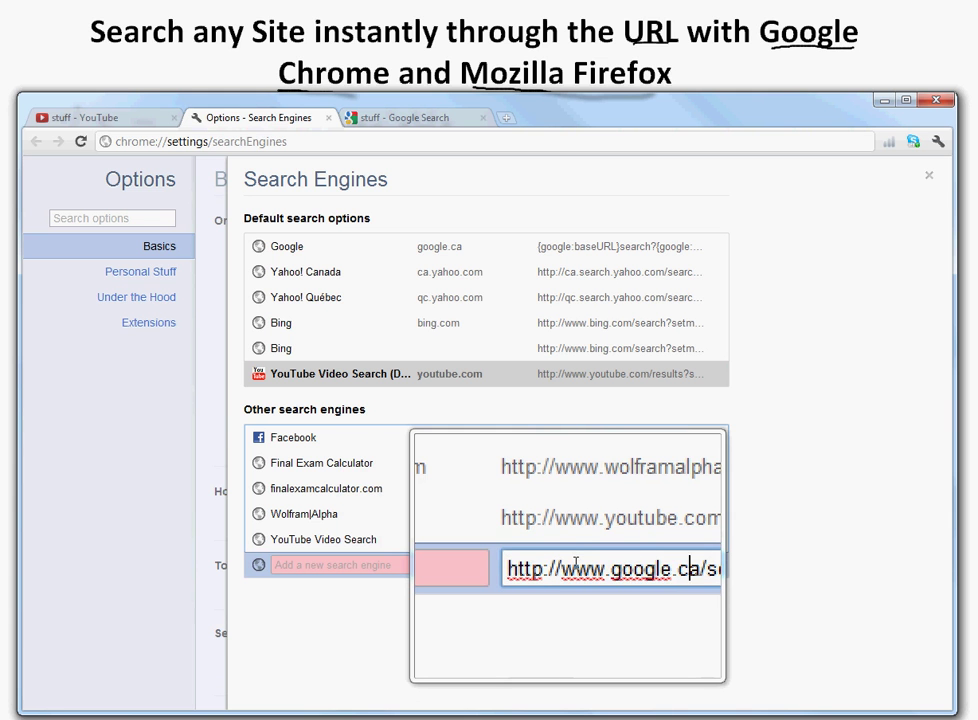
key("End")
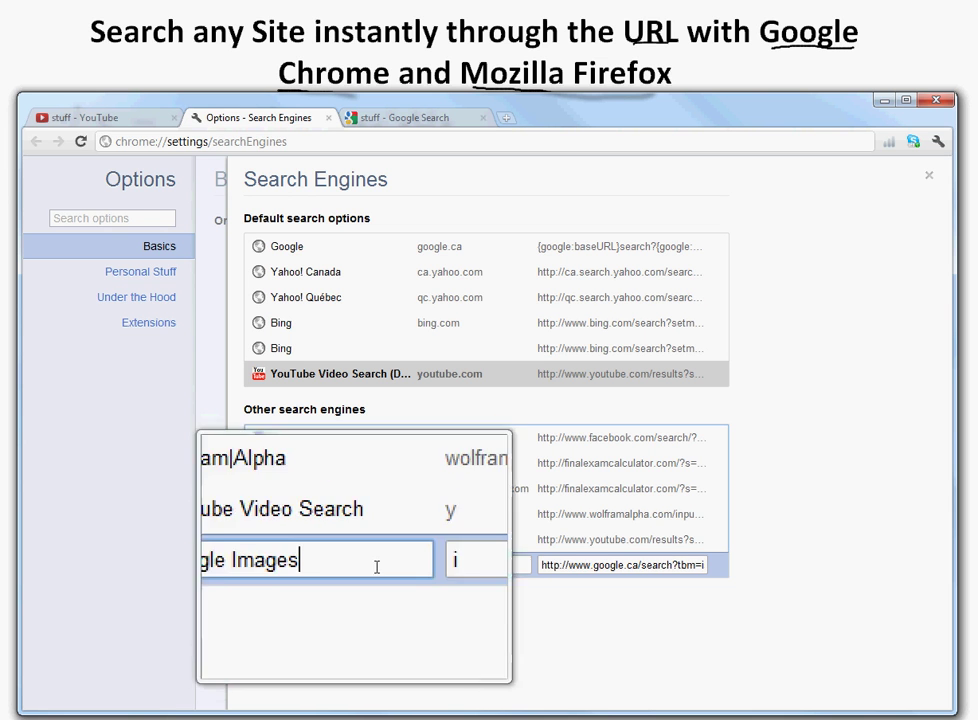
key("Return")
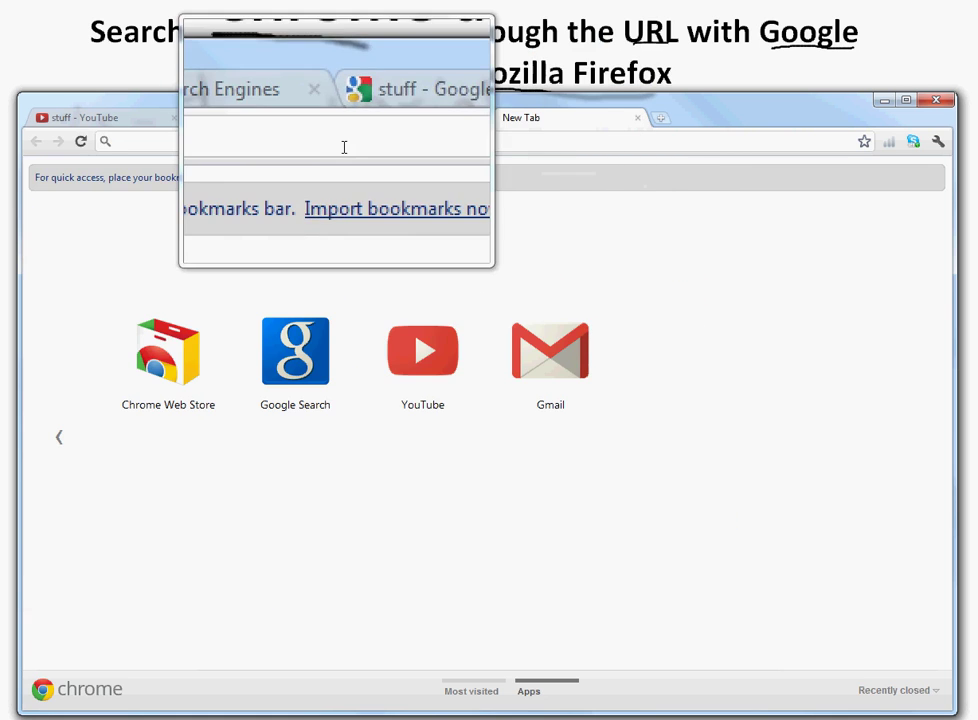
Search Google Images for 'stocks' from the address bar using the i keyword.
type("i")
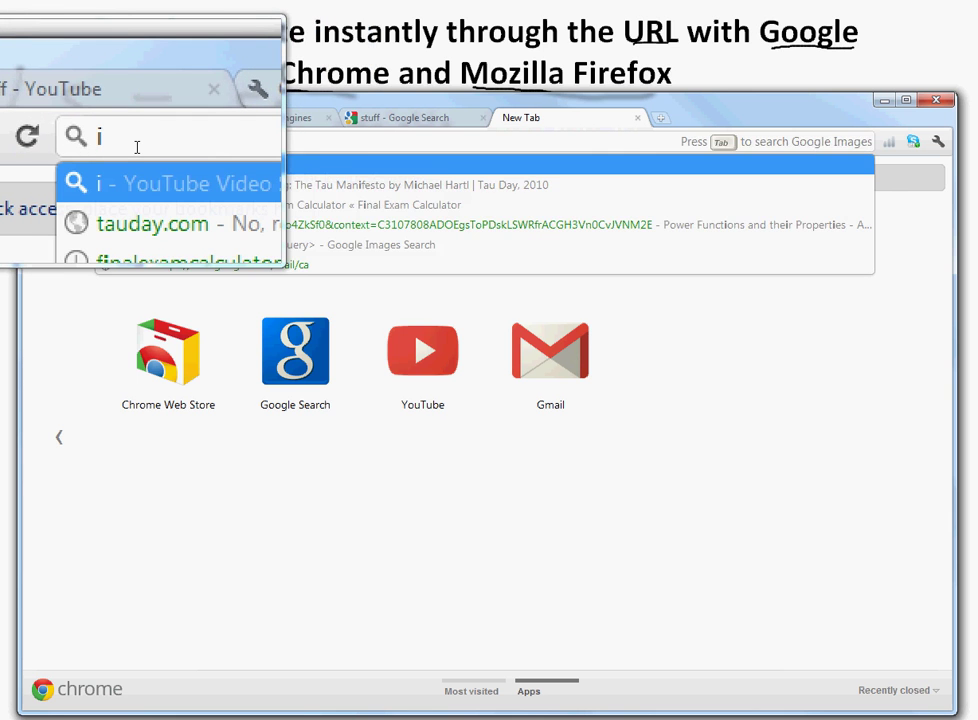
key("Tab")
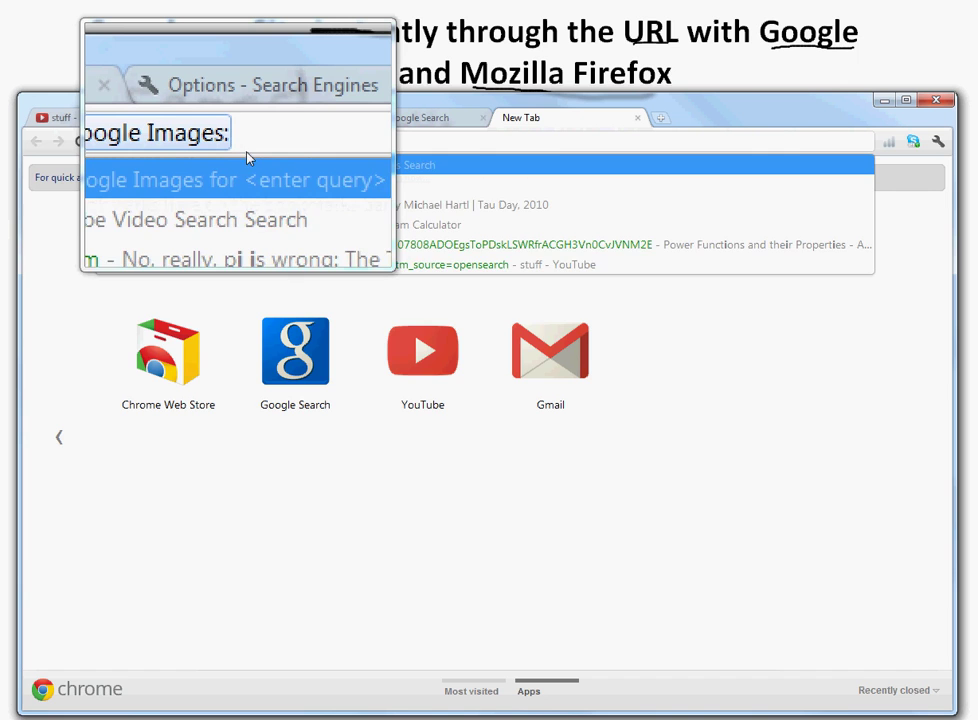
type("stocks")
key("Return")
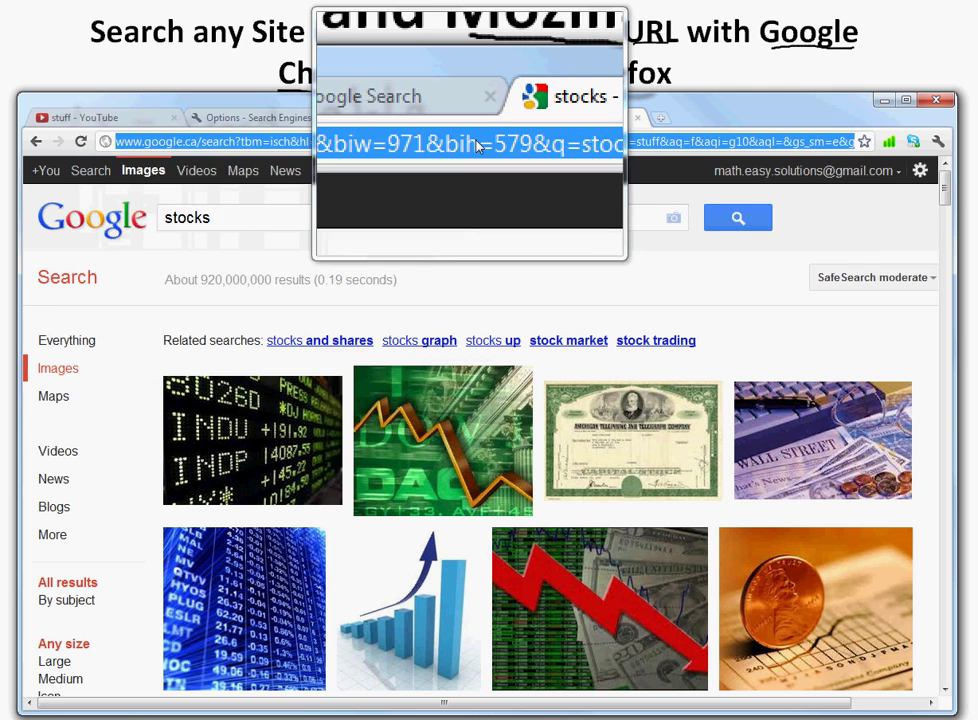
type("final")
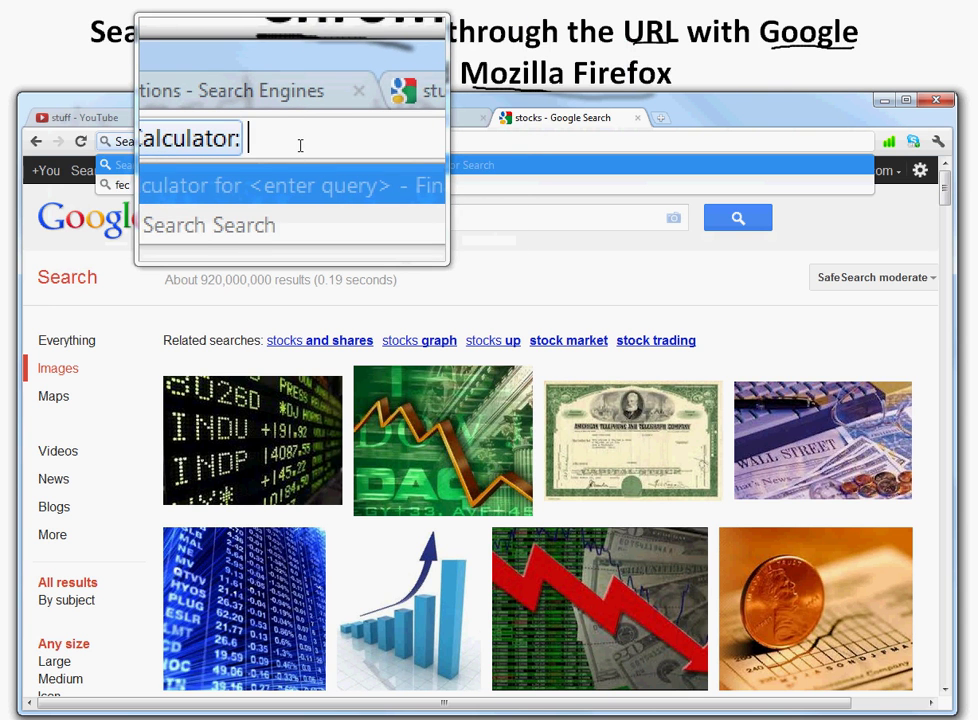
Search Final Exam Calculator for 'grade' and scroll through the results.
key("Return")
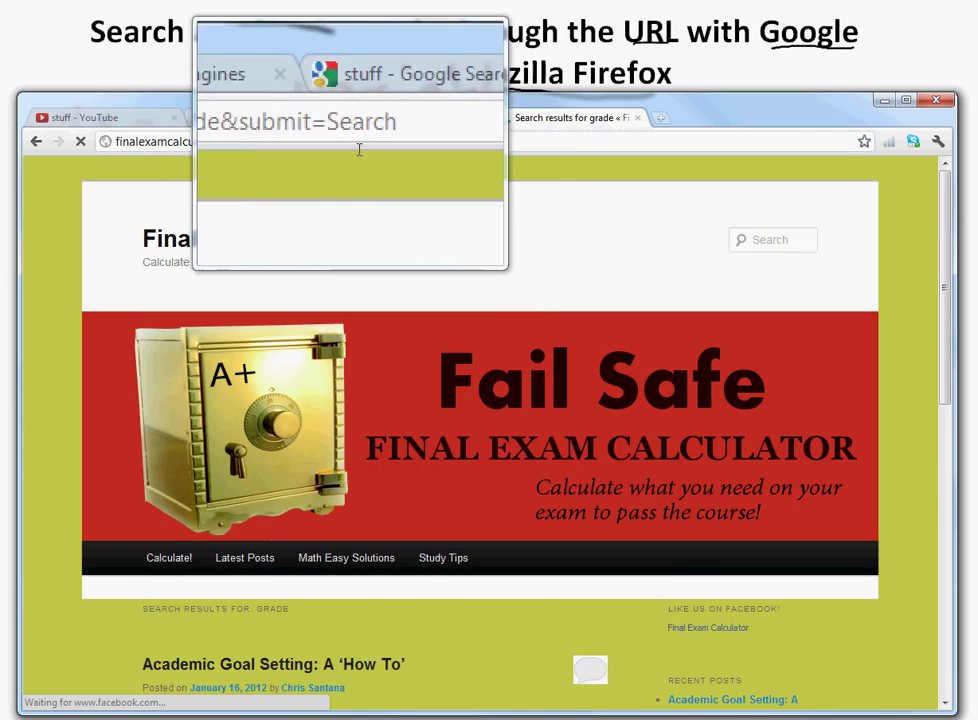
scroll(415, 236, "down", 3)
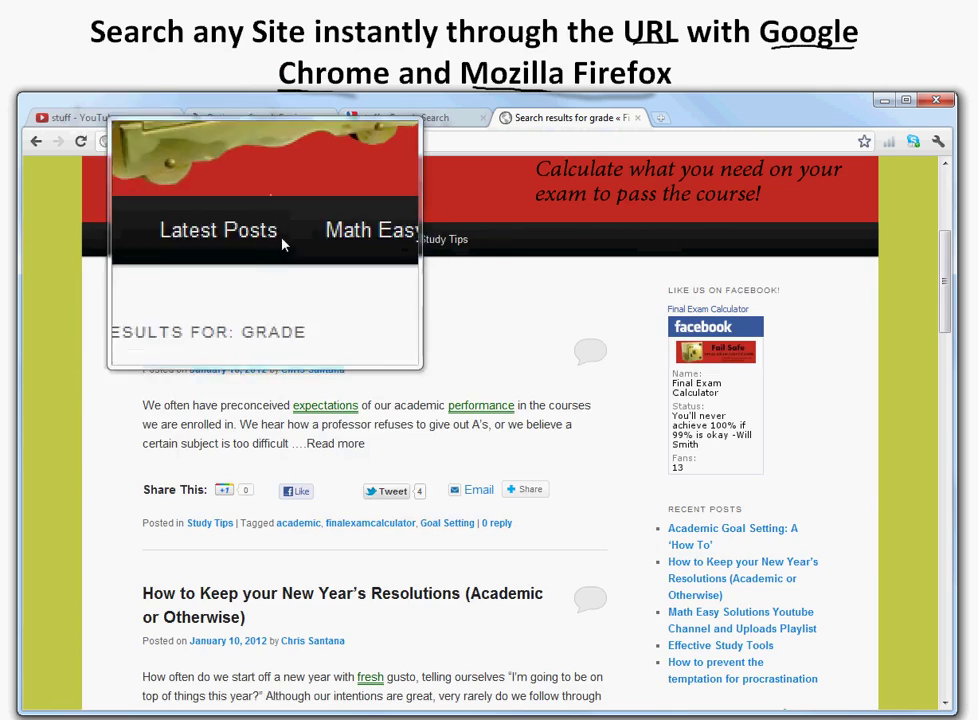
scroll(218, 378, "down", 3)
scroll(218, 385, "up", 6)
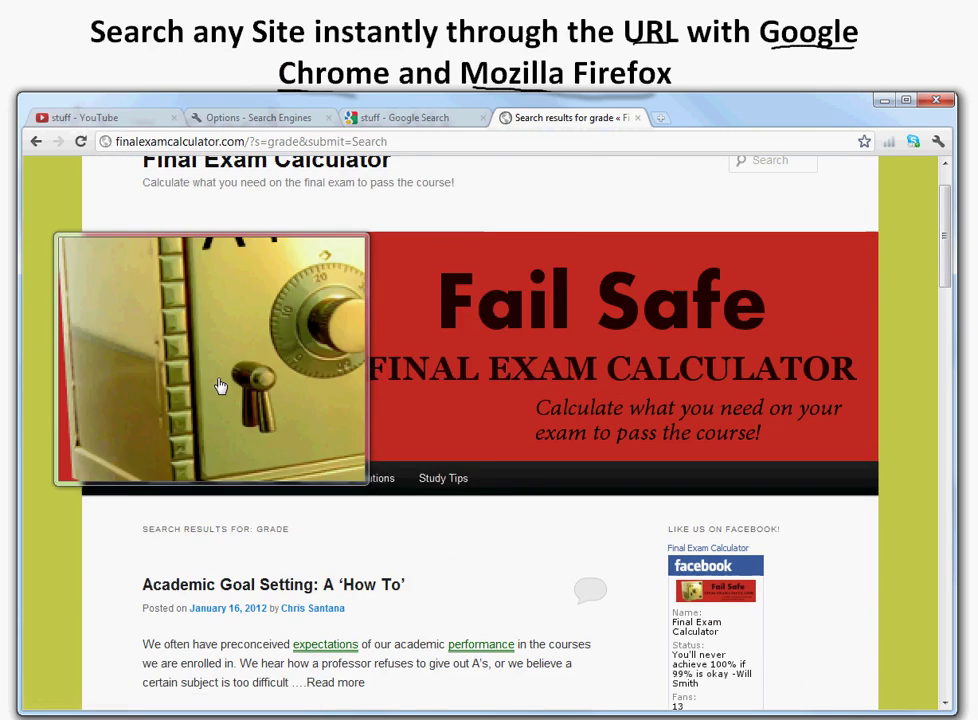